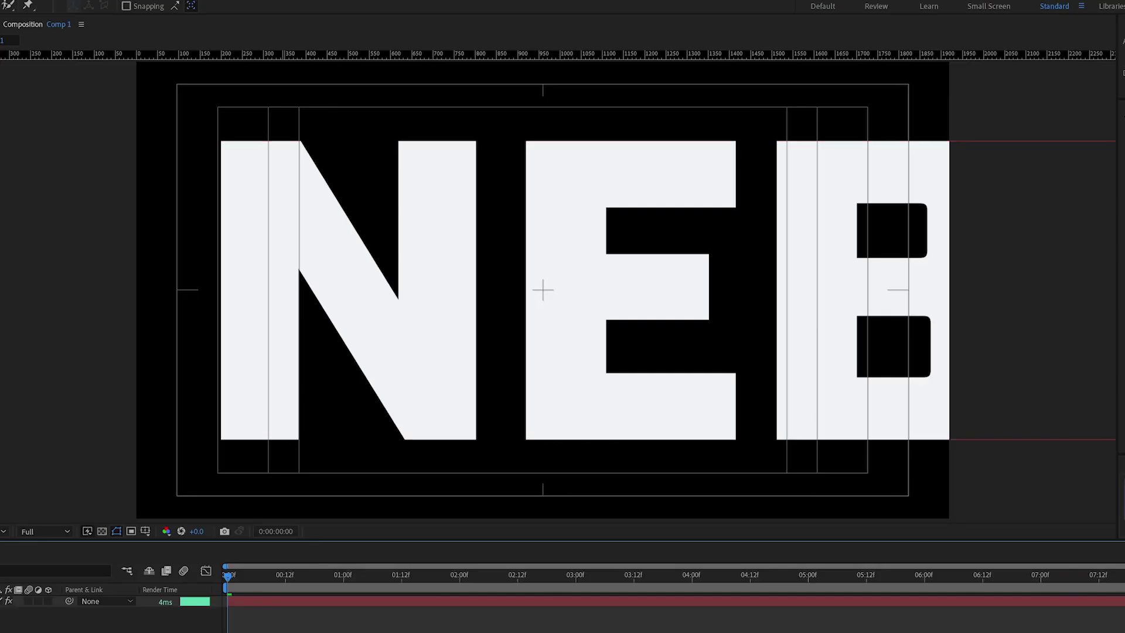
# Play back the finished scrolling outlined-text rig preview before starting the empty Comp 1
pyautogui.hotkey('ctrl', 'b')
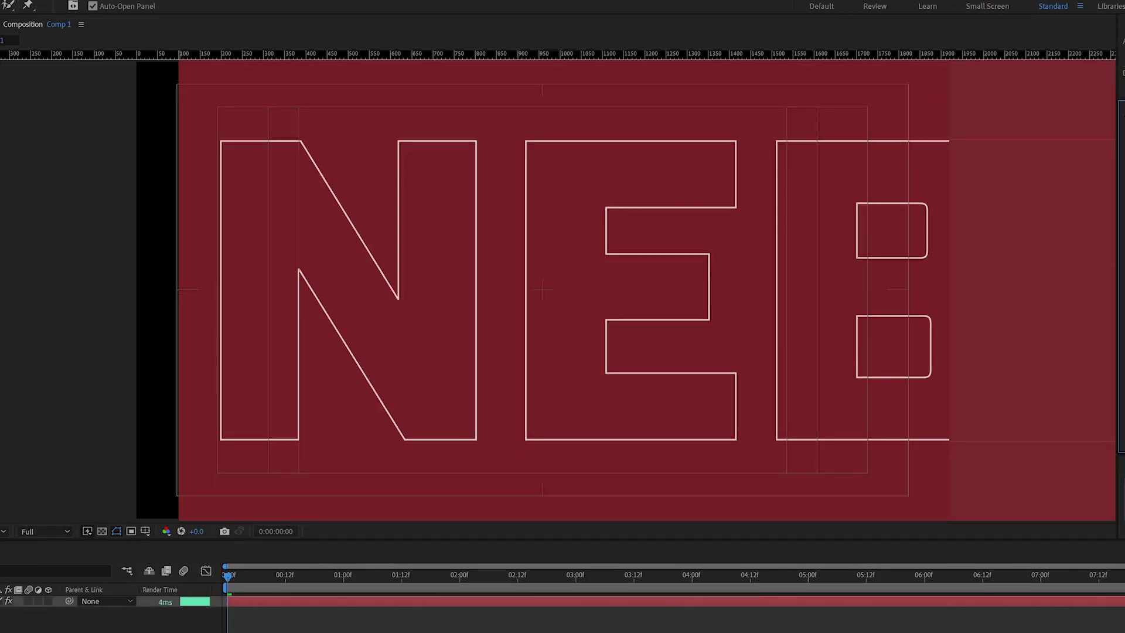
pyautogui.press('space')
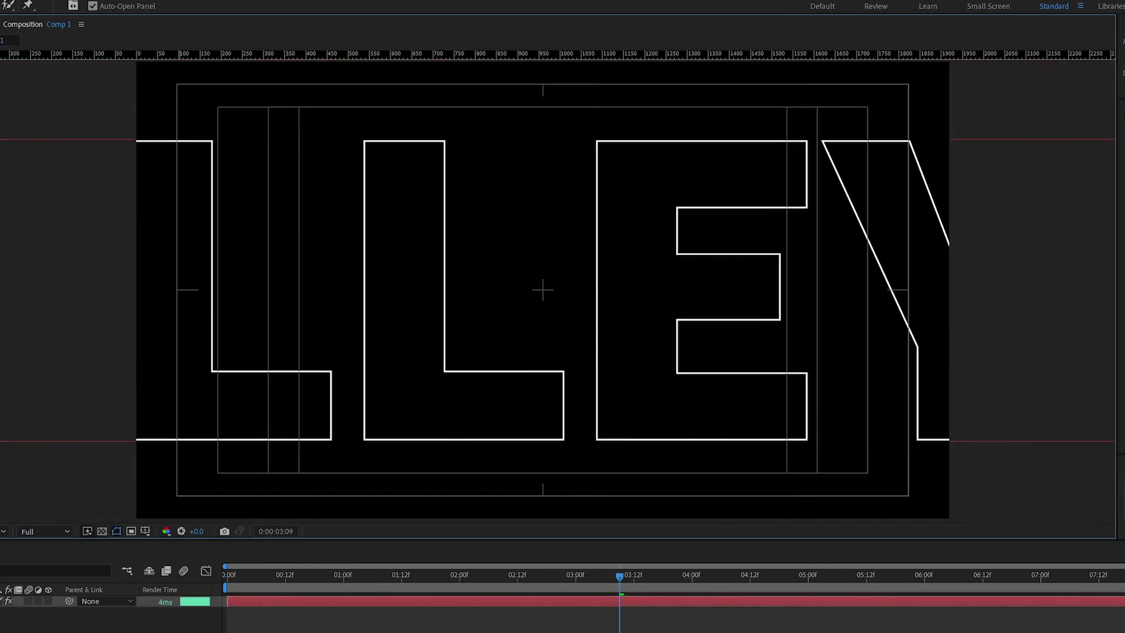
pyautogui.scroll(-5, 542, 289)
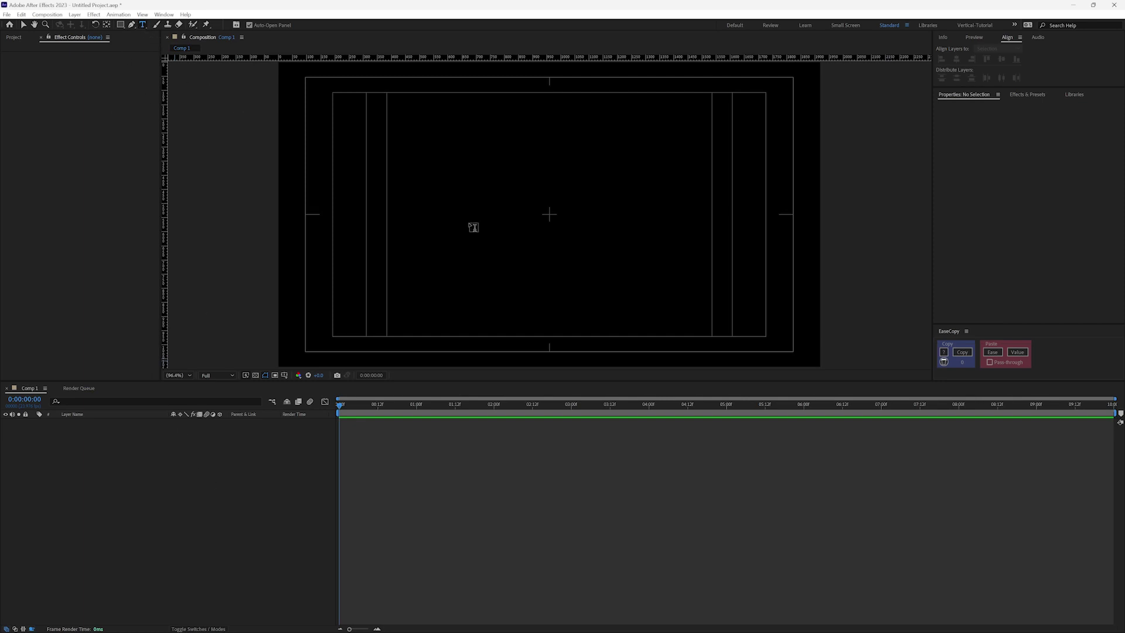
# Add a text layer reading NEBRASKA CORNHUSKERS to Comp 1
pyautogui.click(337, 215)
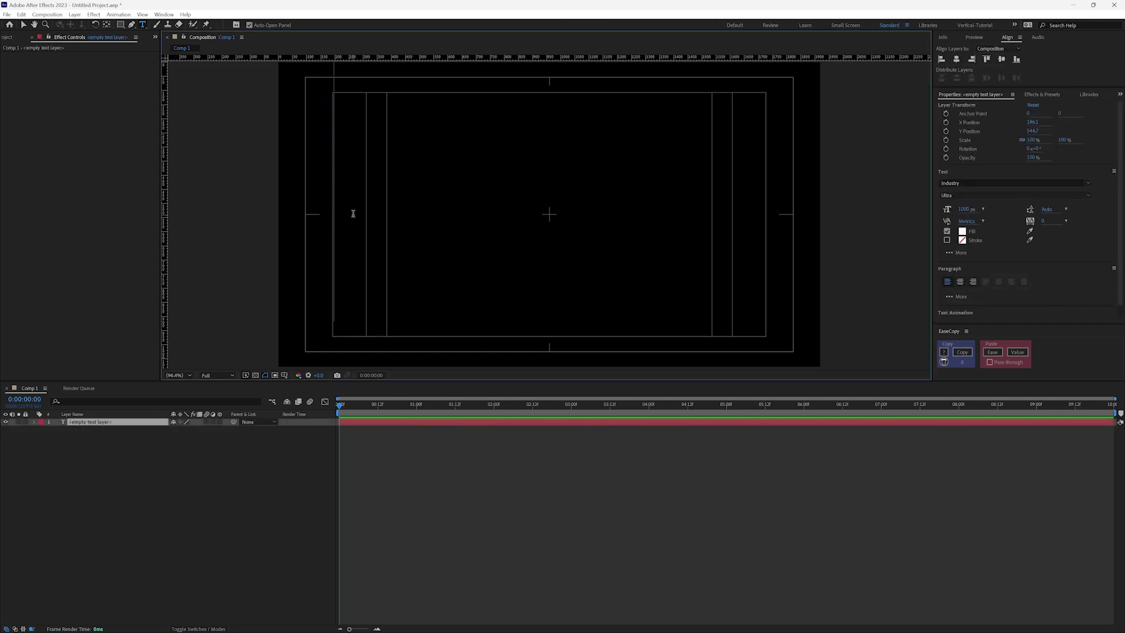
pyautogui.write('NEBRASKA')
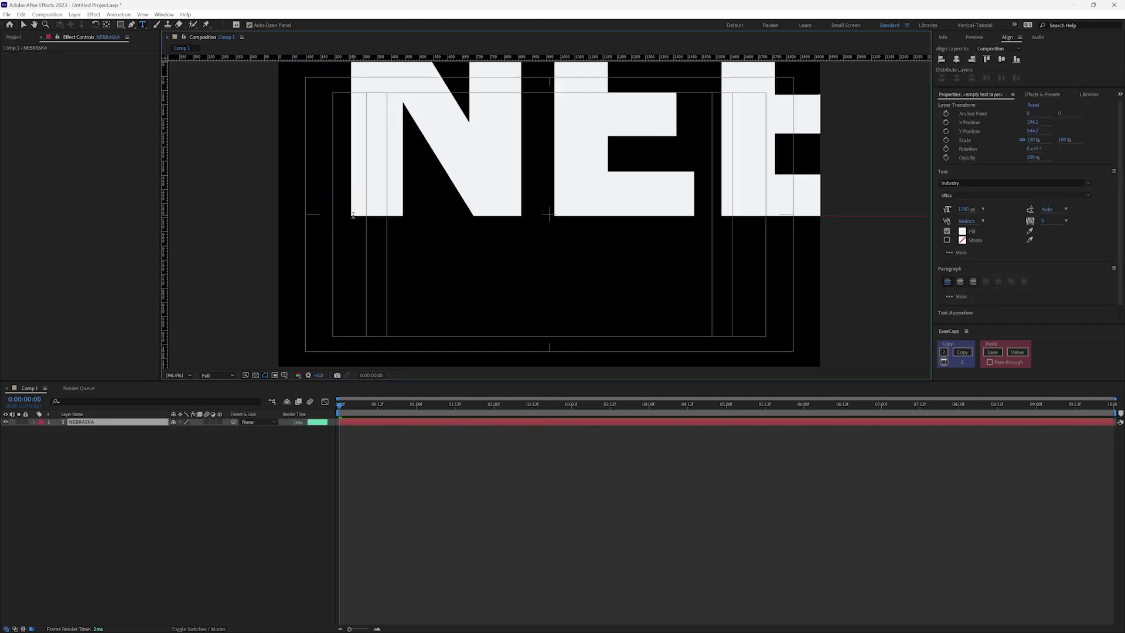
pyautogui.write(' CORNHUSKERS')
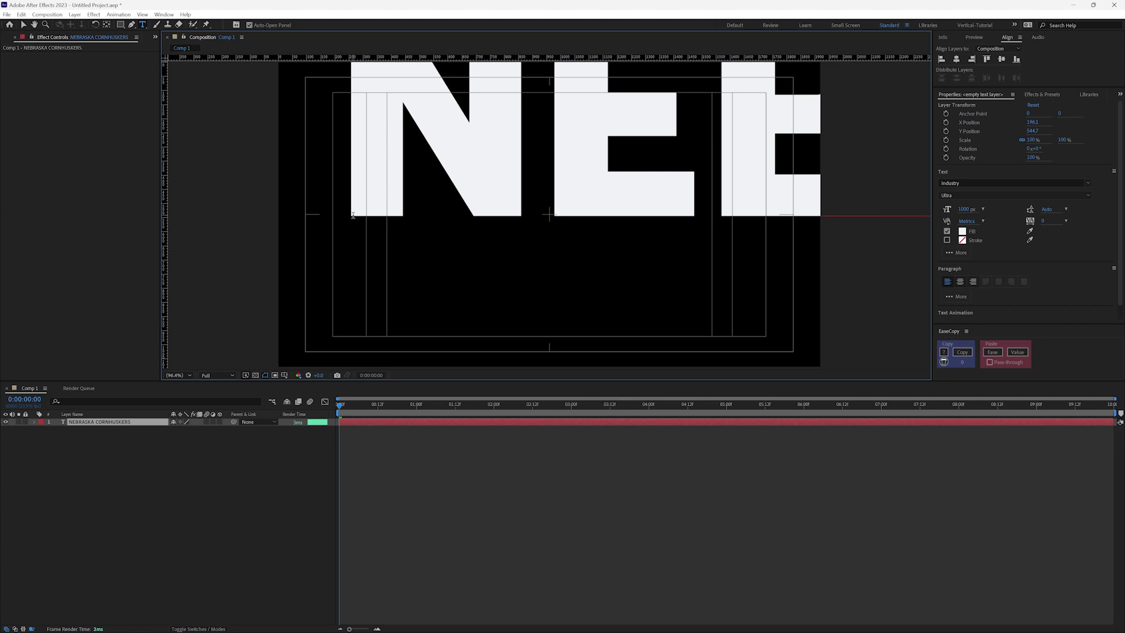
pyautogui.click(248, 500)
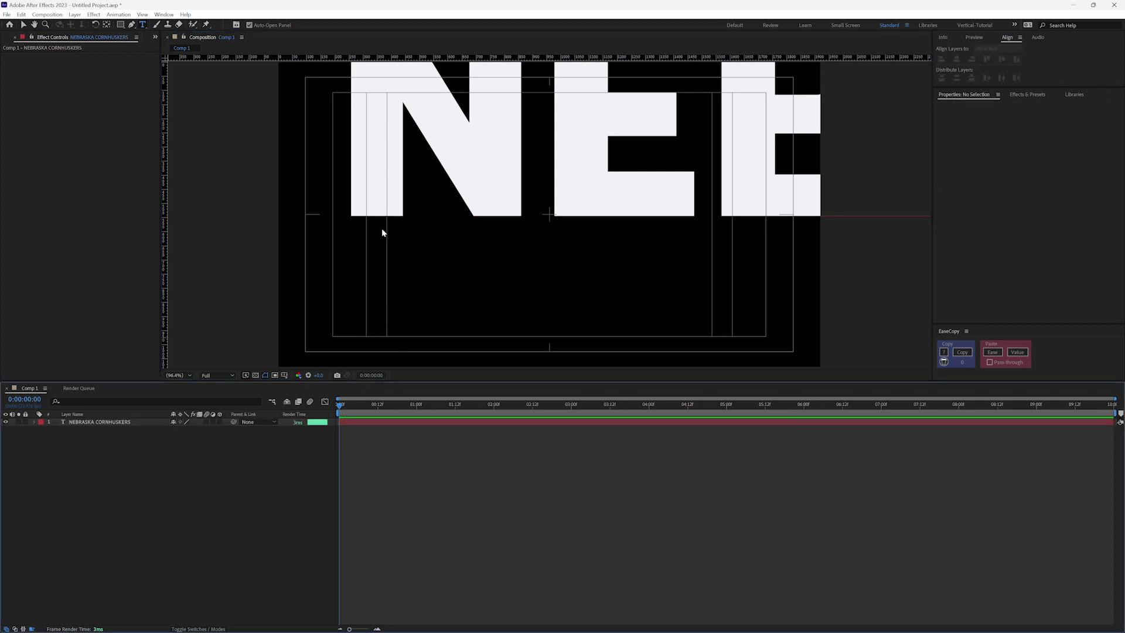
# Centre the text layer vertically and move its anchor point to the text's left edge
pyautogui.press('v')
pyautogui.click(385, 186)
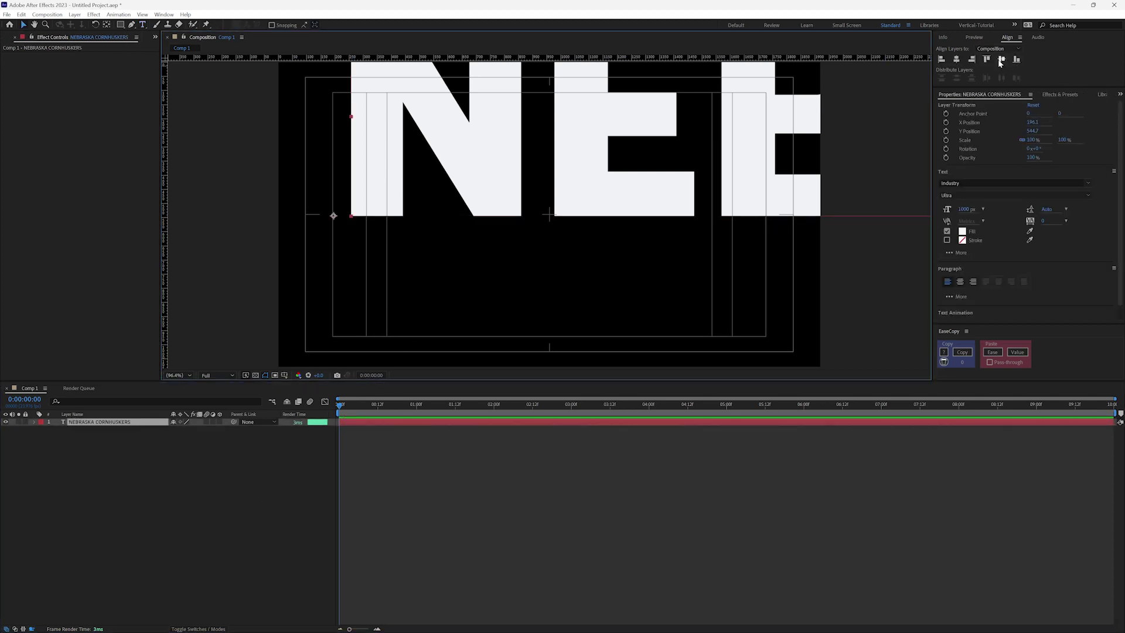
pyautogui.click(1001, 58)
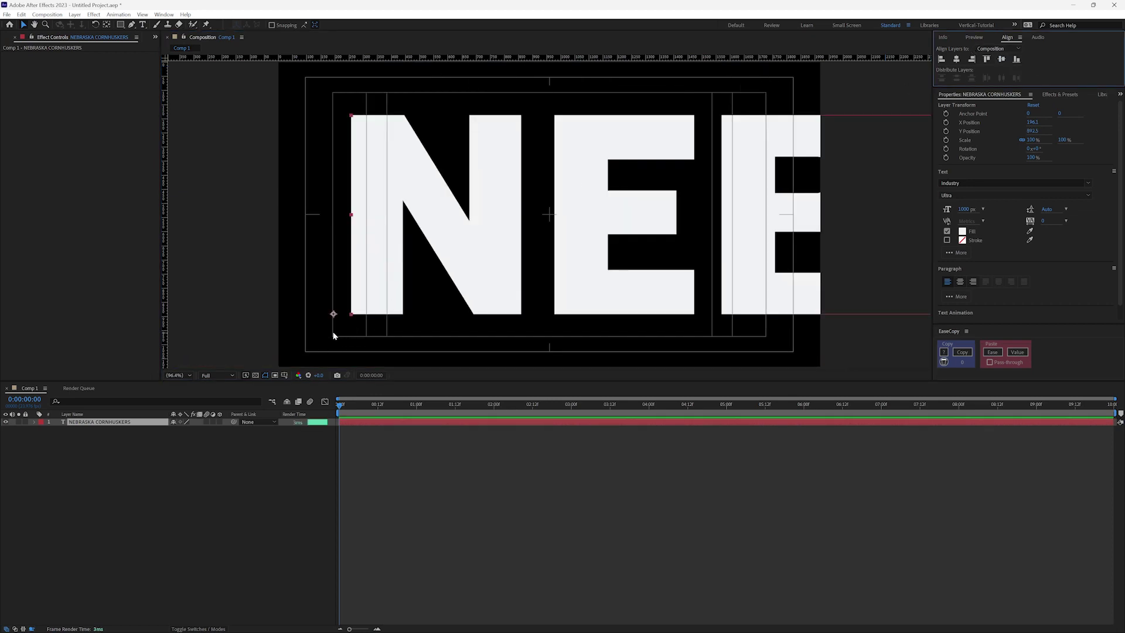
pyautogui.press('y')
pyautogui.moveTo(334, 314); pyautogui.dragTo(351, 214)
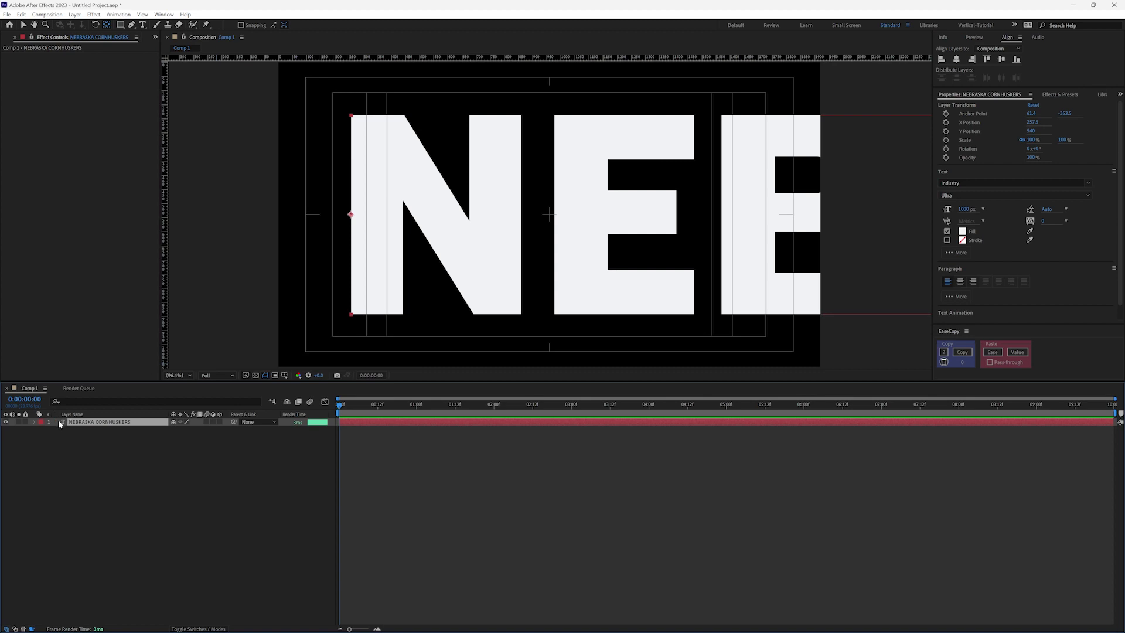
pyautogui.hotkey('ctrl', 't')
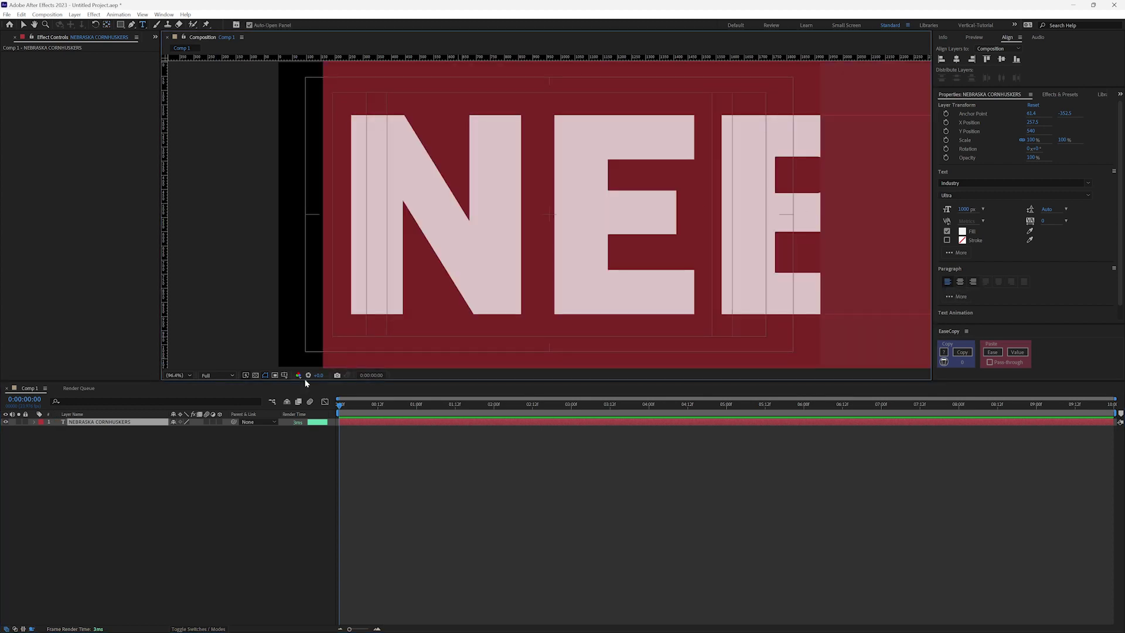
pyautogui.click(236, 489)
pyautogui.press('v')
pyautogui.press(',')
pyautogui.press(',')
pyautogui.press(',')
pyautogui.press(',')
pyautogui.press(',')
pyautogui.press(',')
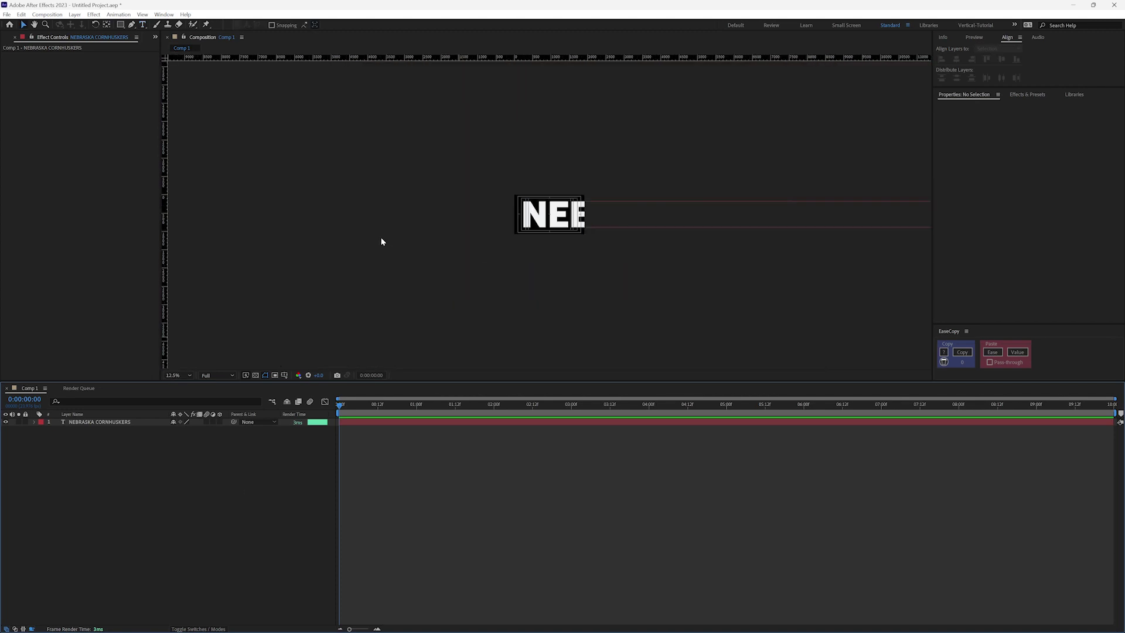
pyautogui.moveTo(581, 238); pyautogui.dragTo(430, 242)
pyautogui.press('v')
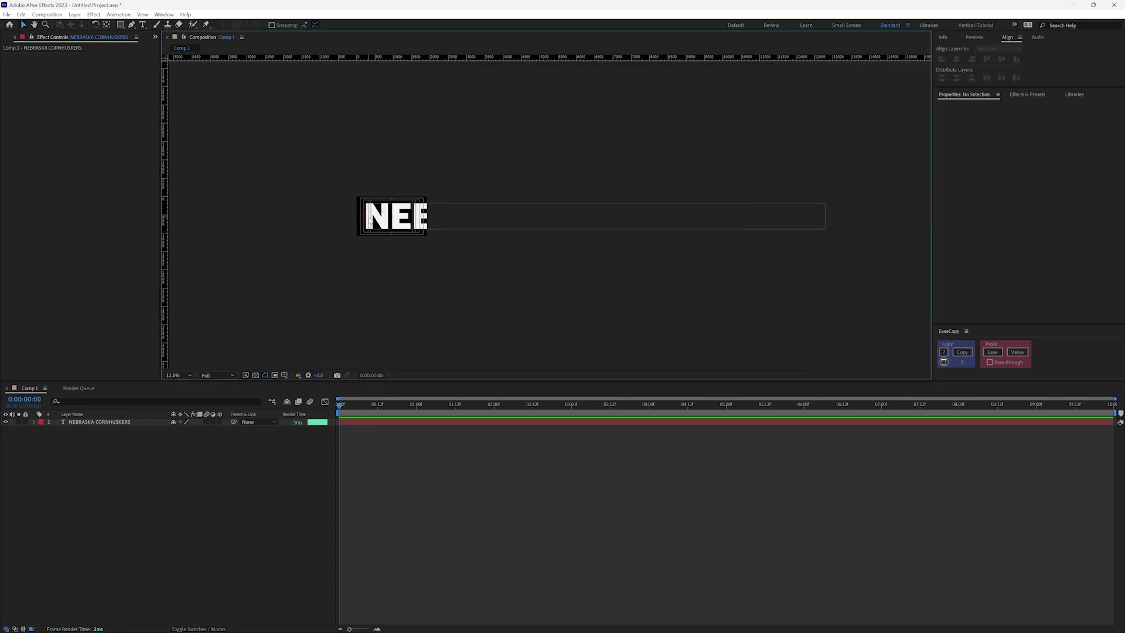
pyautogui.click(369, 221)
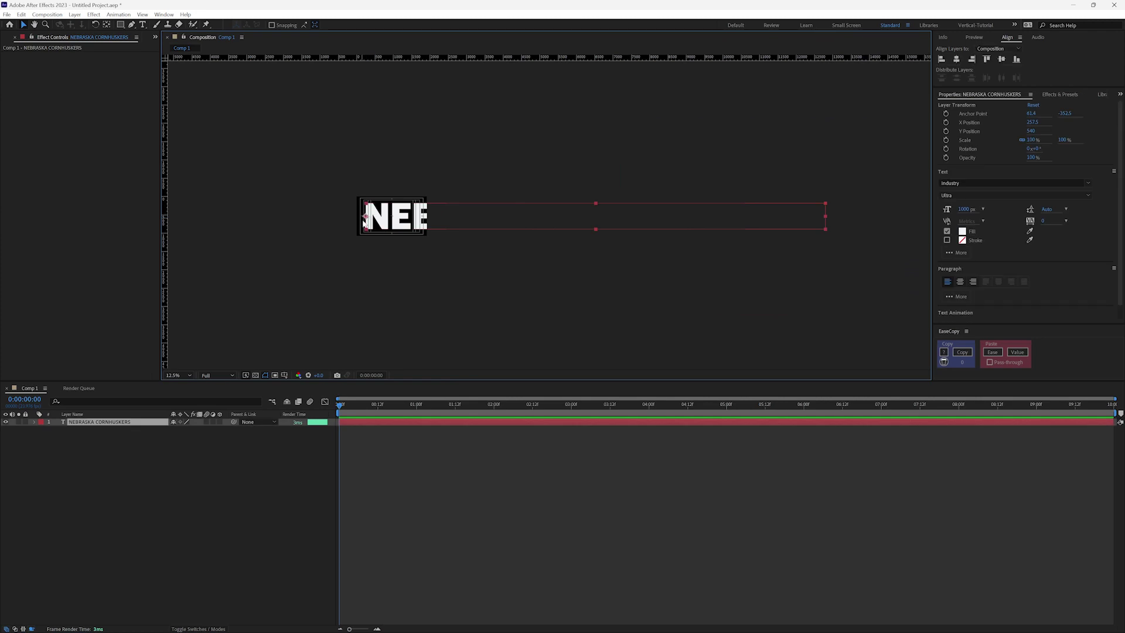
pyautogui.moveTo(560, 225); pyautogui.dragTo(199, 230)
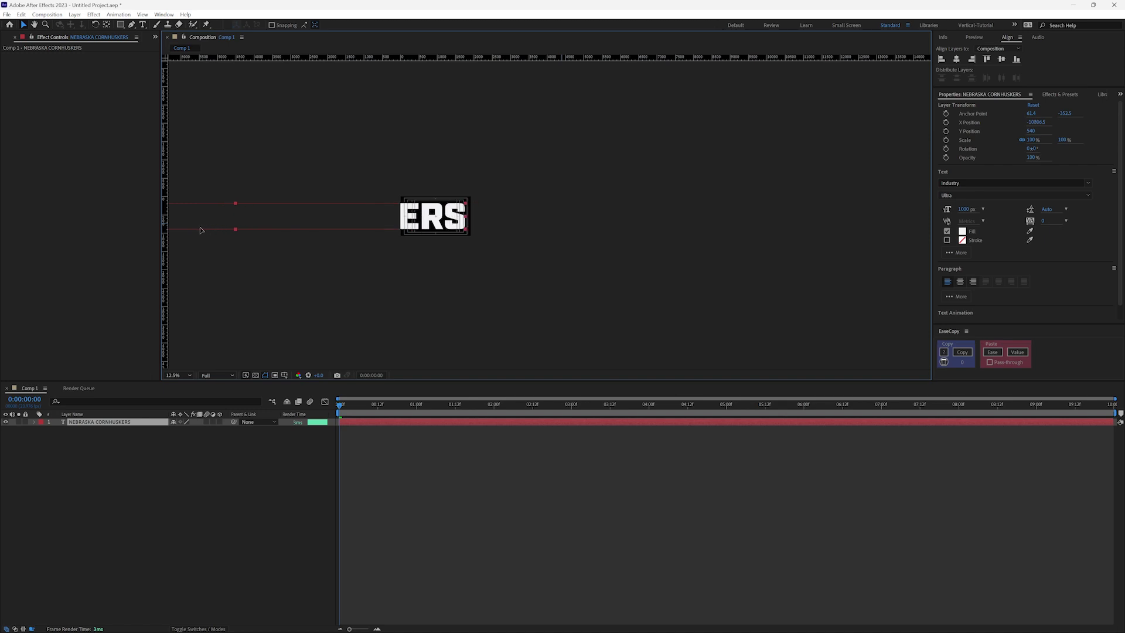
pyautogui.moveTo(198, 230); pyautogui.dragTo(202, 231)
pyautogui.hotkey('ctrl', 'z')
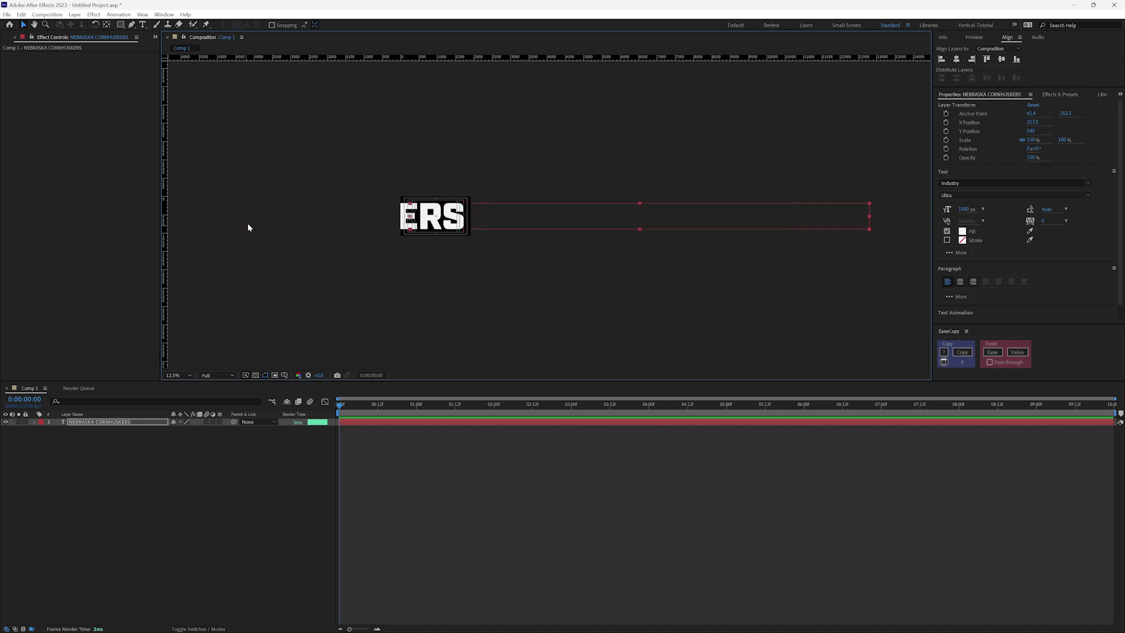
pyautogui.click(146, 453)
pyautogui.click(113, 423)
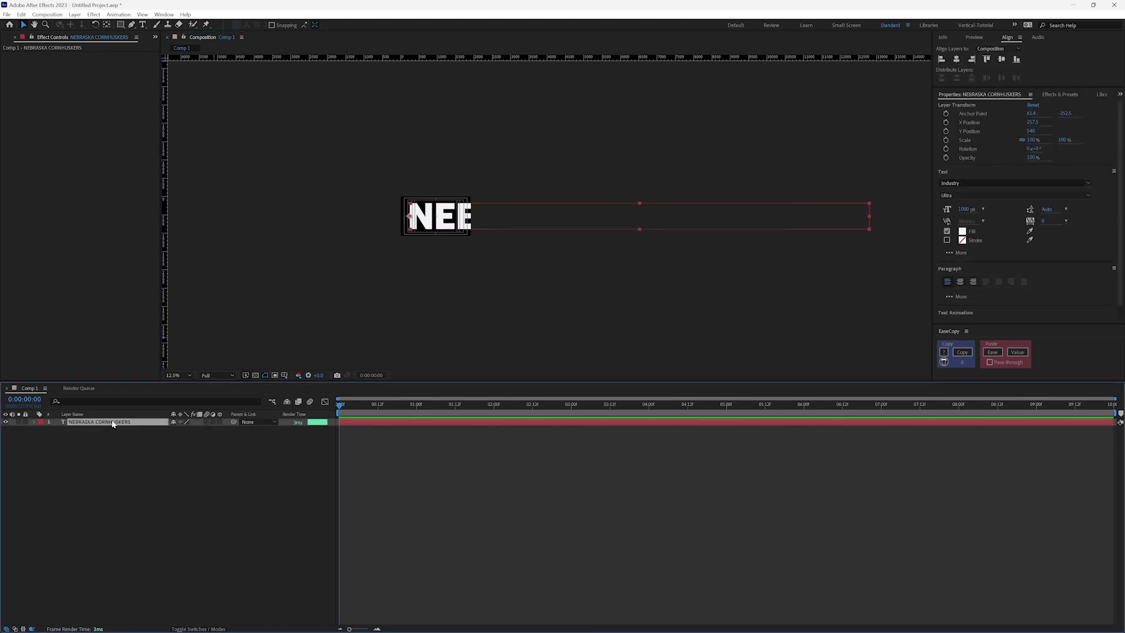
# Add a Slider Control effect to the NEBRASKA CORNHUSKERS text layer
pyautogui.rightClick(65, 106)
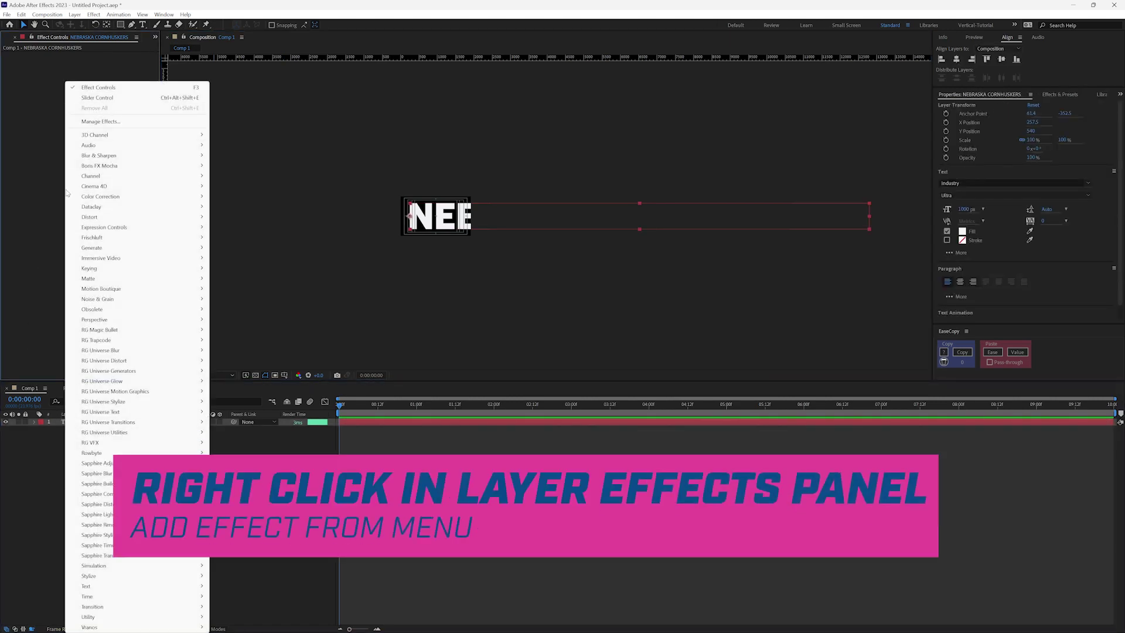
pyautogui.moveTo(111, 227)
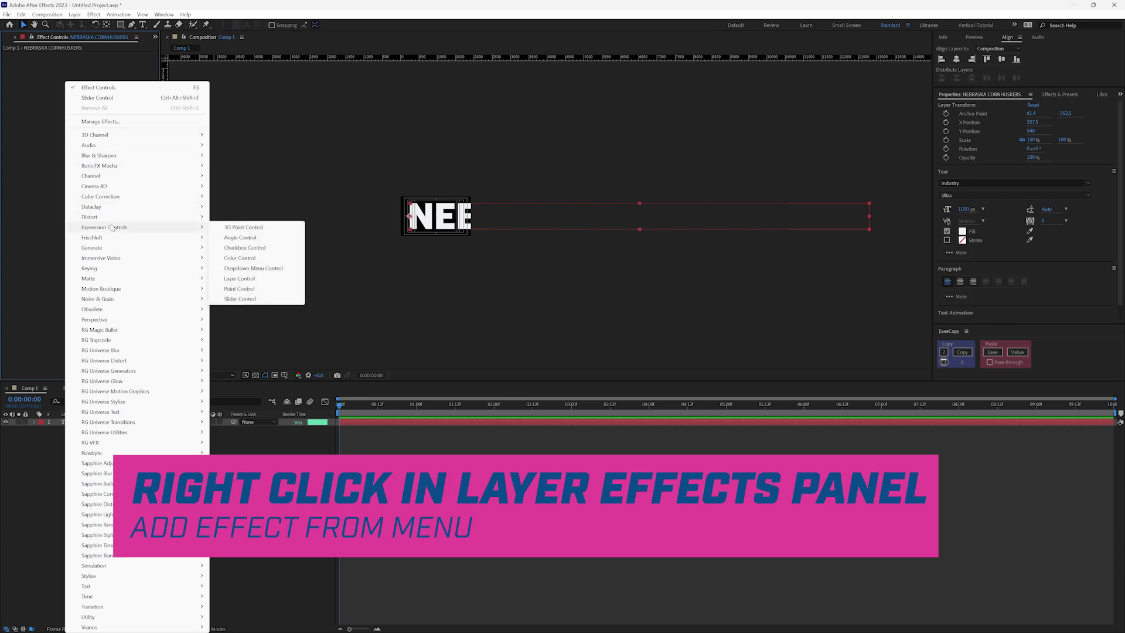
pyautogui.click(240, 298)
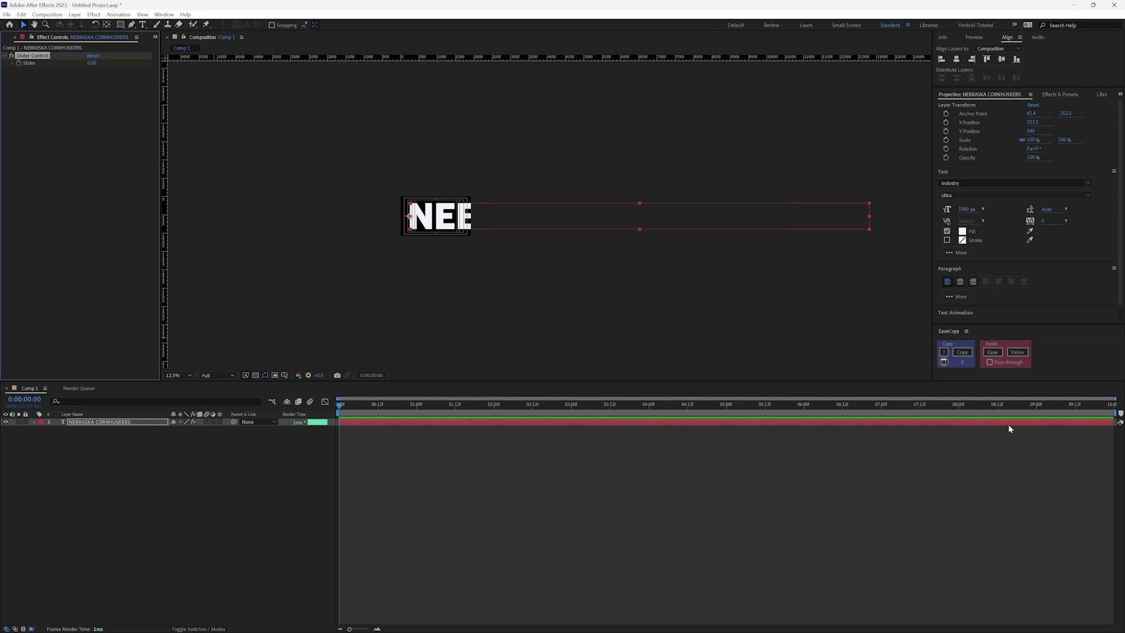
# Keyframe the Slider to 100 at the last frame, then reveal and scrub its keyframes
pyautogui.press('End')
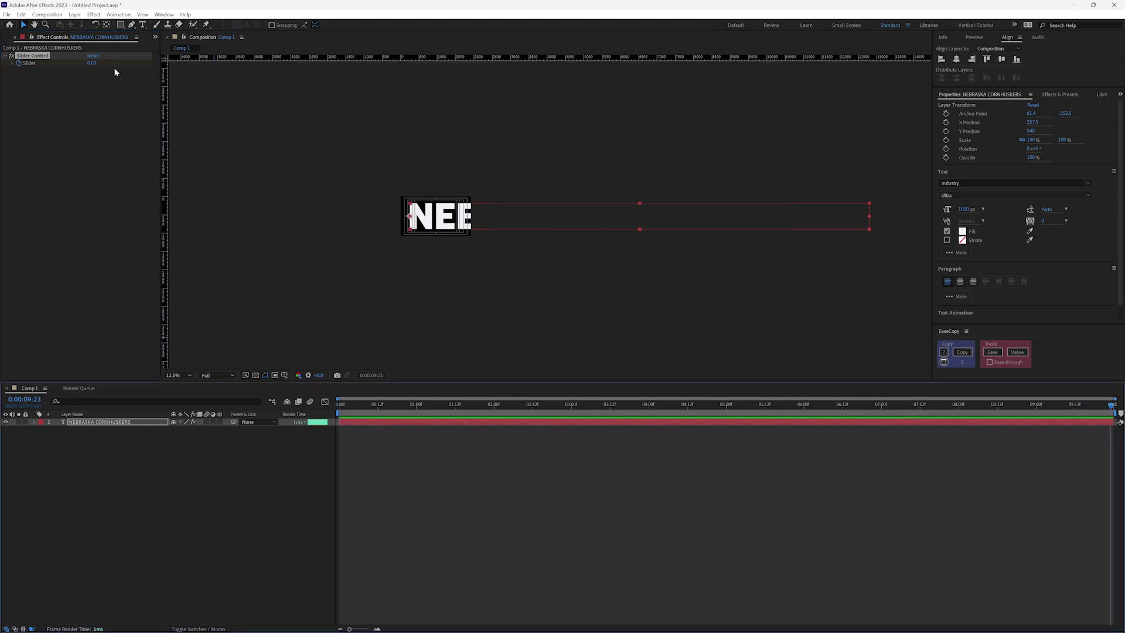
pyautogui.click(92, 63)
pyautogui.write('1')
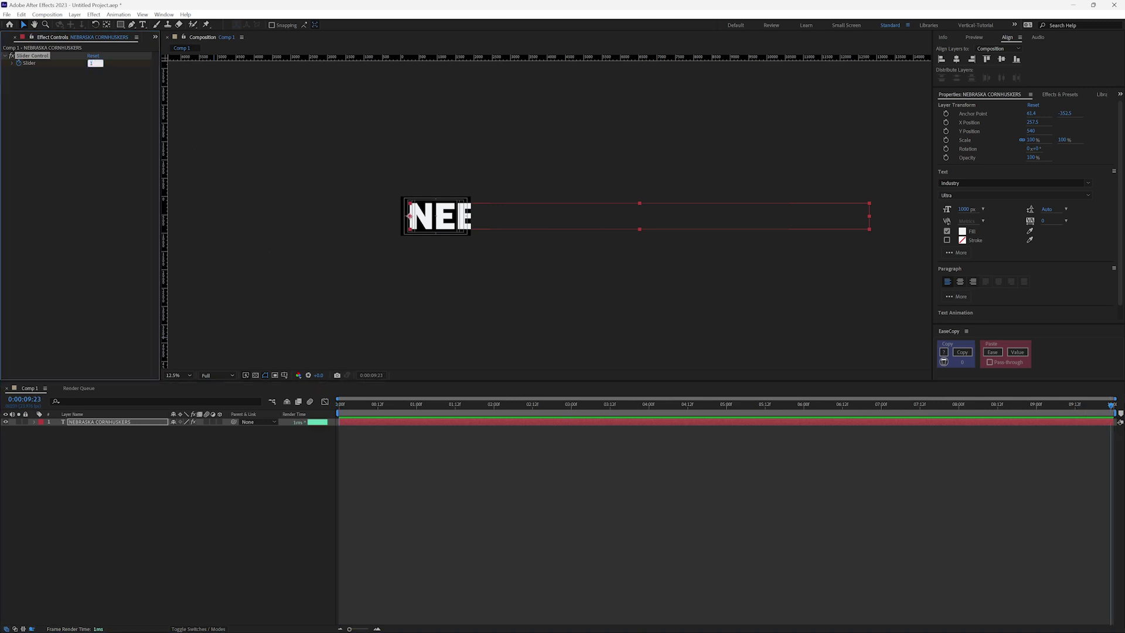
pyautogui.write('00')
pyautogui.press('Return')
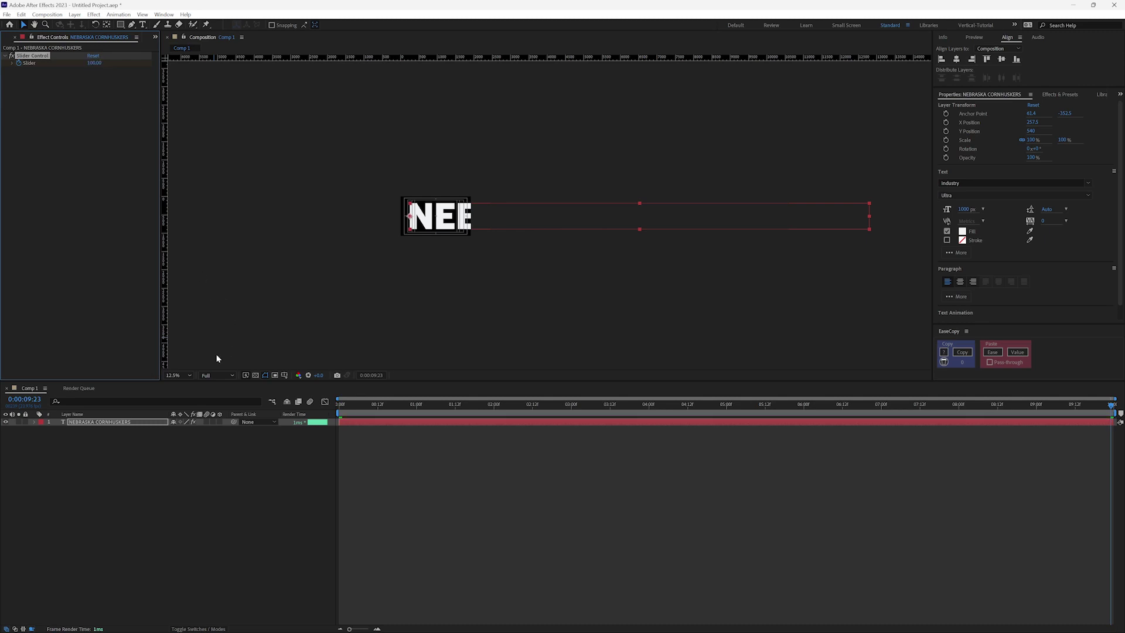
pyautogui.press('u')
pyautogui.moveTo(347, 406); pyautogui.dragTo(319, 402)
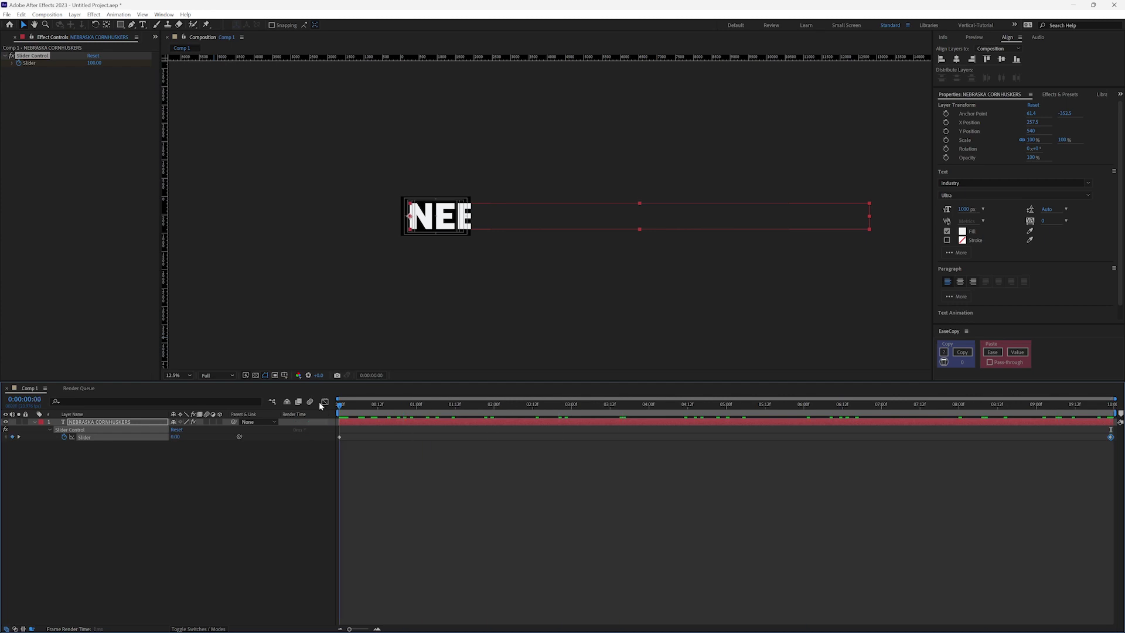
pyautogui.click(110, 527)
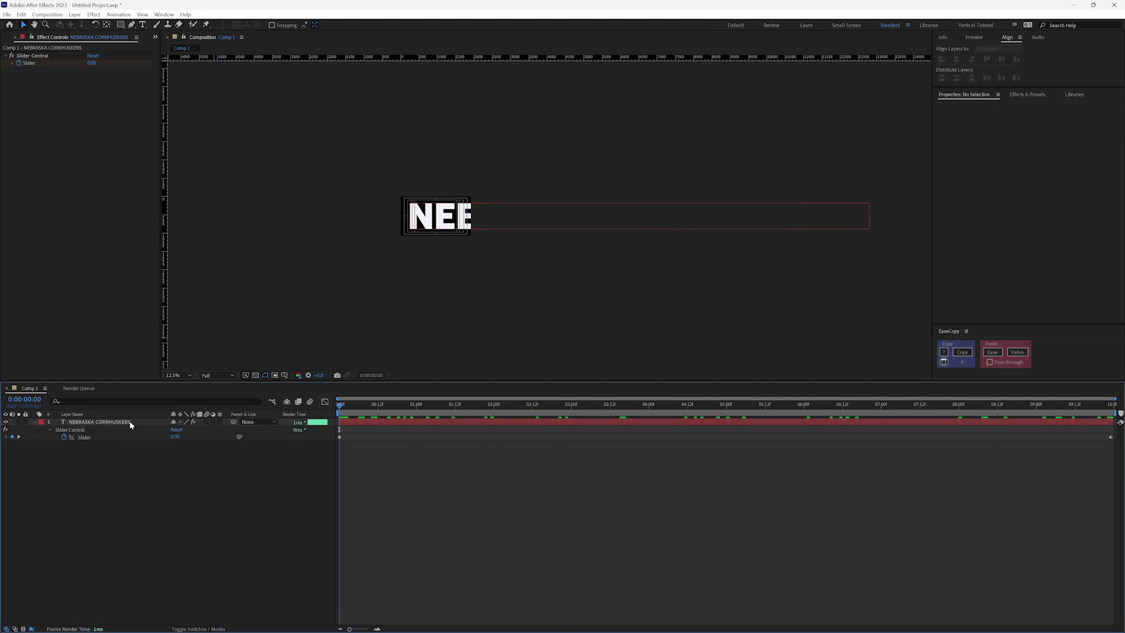
# Add an expression to the text layer's separated X Position property
pyautogui.click(131, 423)
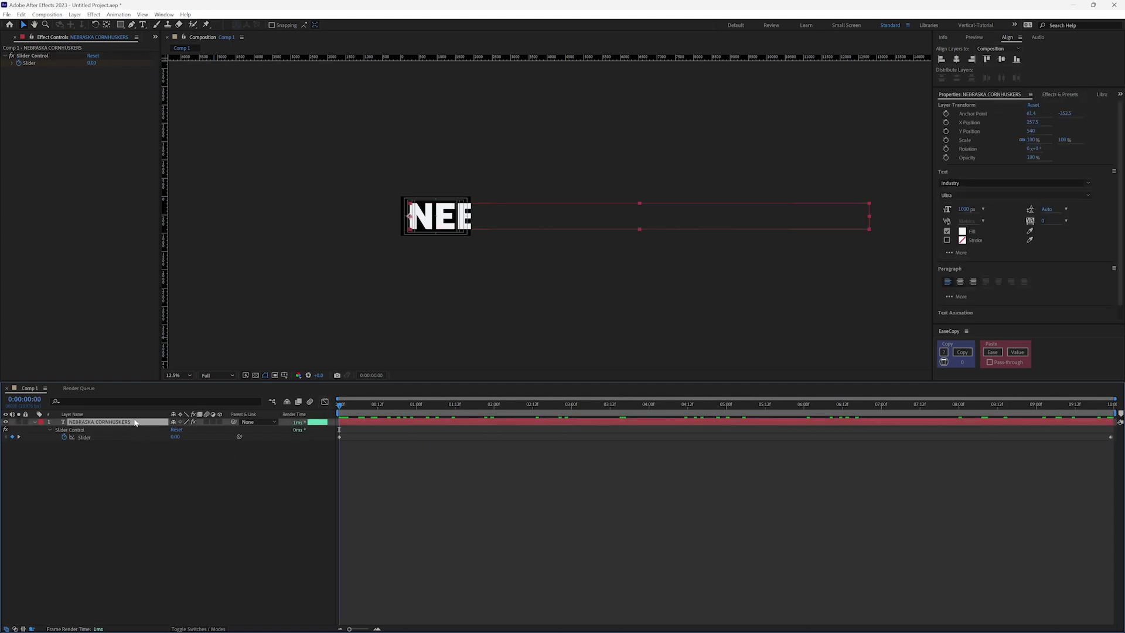
pyautogui.press('p')
pyautogui.keyDown('alt'); pyautogui.click(56, 430); pyautogui.keyUp('alt')
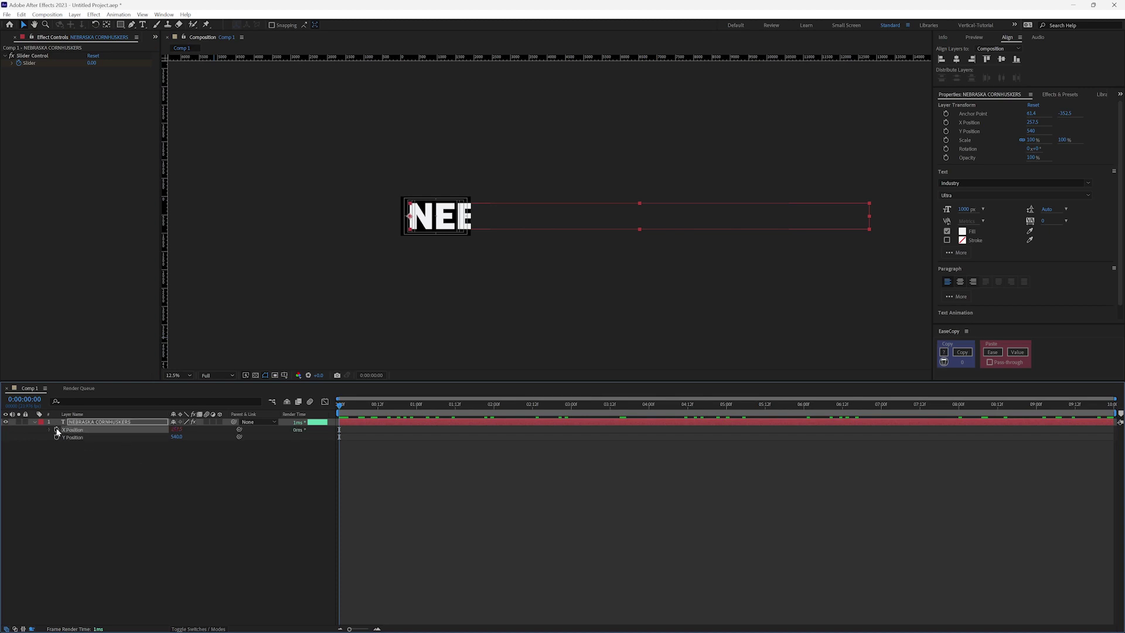
pyautogui.click(177, 375)
pyautogui.click(175, 392)
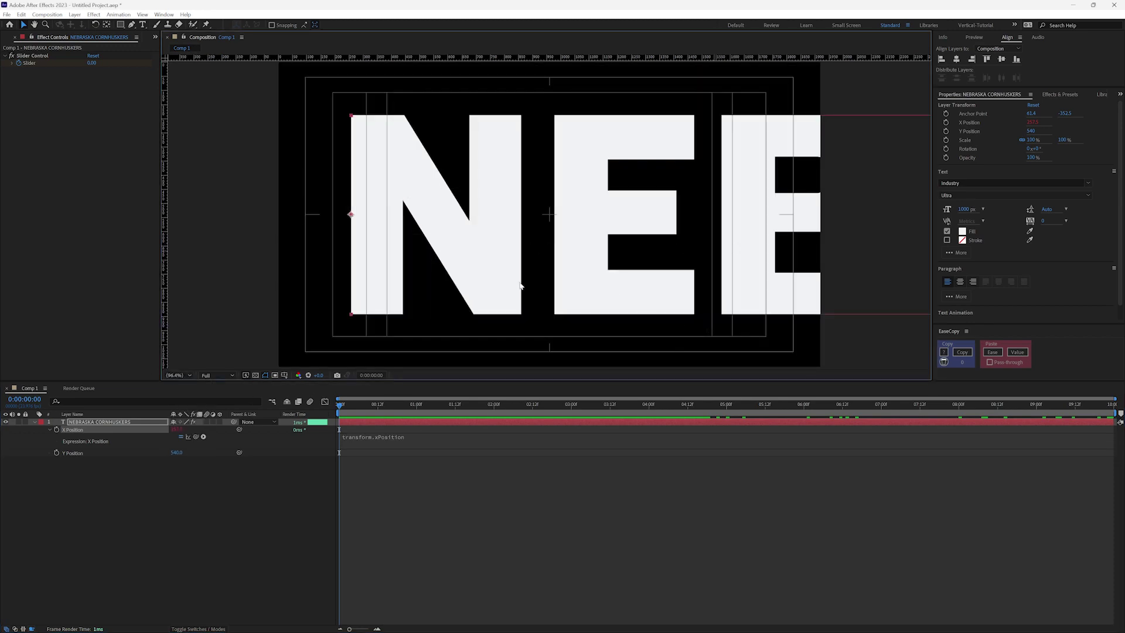
# Enter linear(driver, driverMin, driverMax, passengerMin, passengerMax) as the X Position expression
pyautogui.click(382, 438)
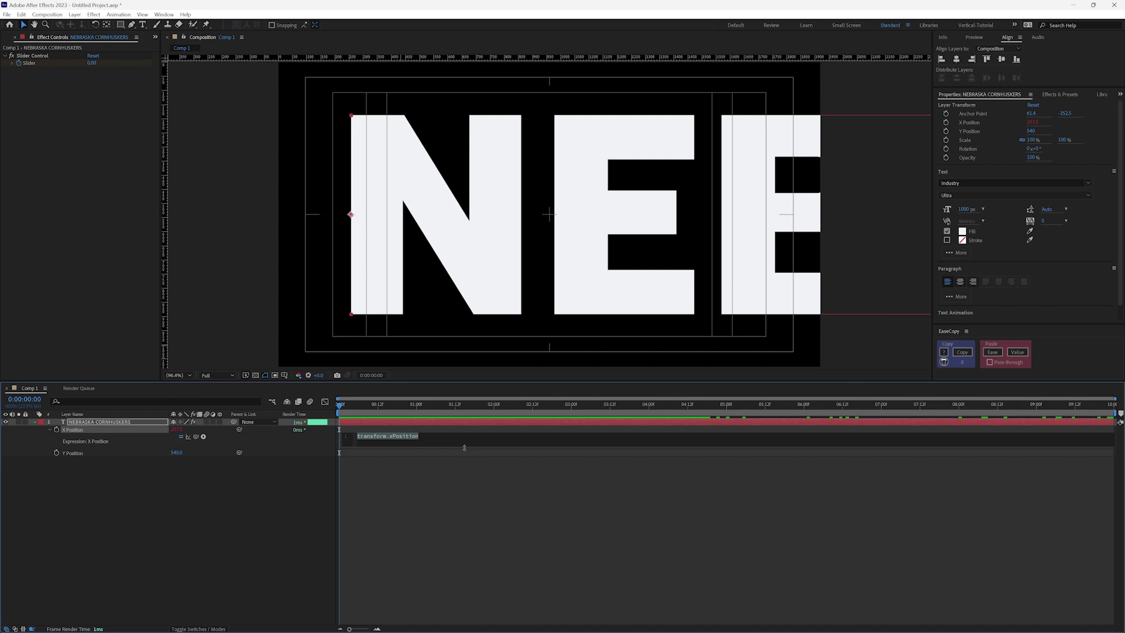
pyautogui.write('linear')
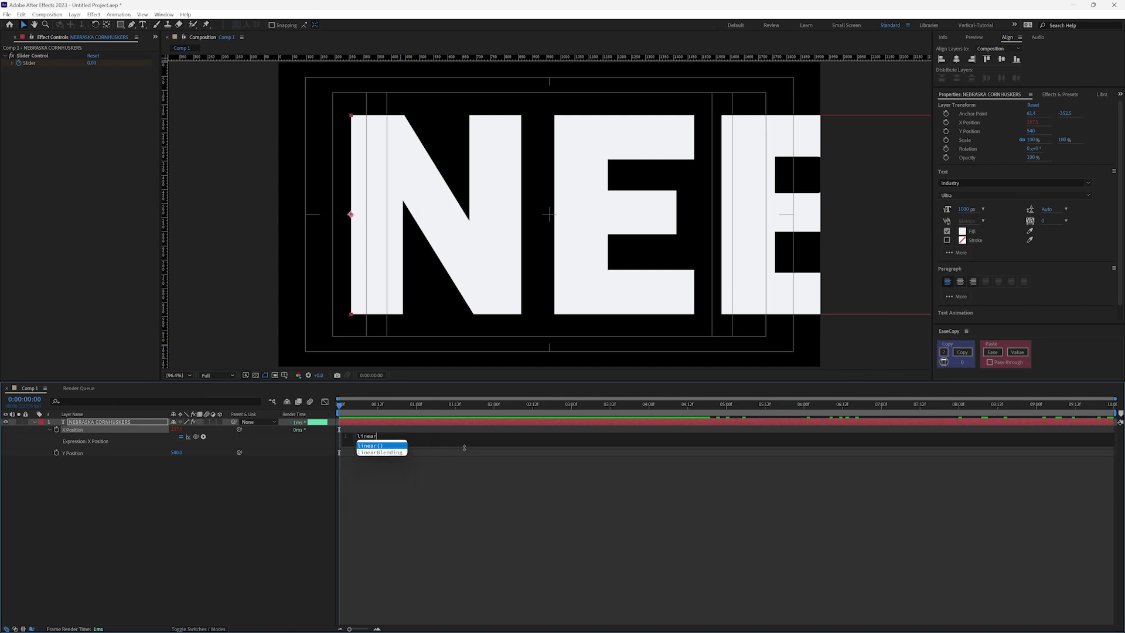
pyautogui.press('Return')
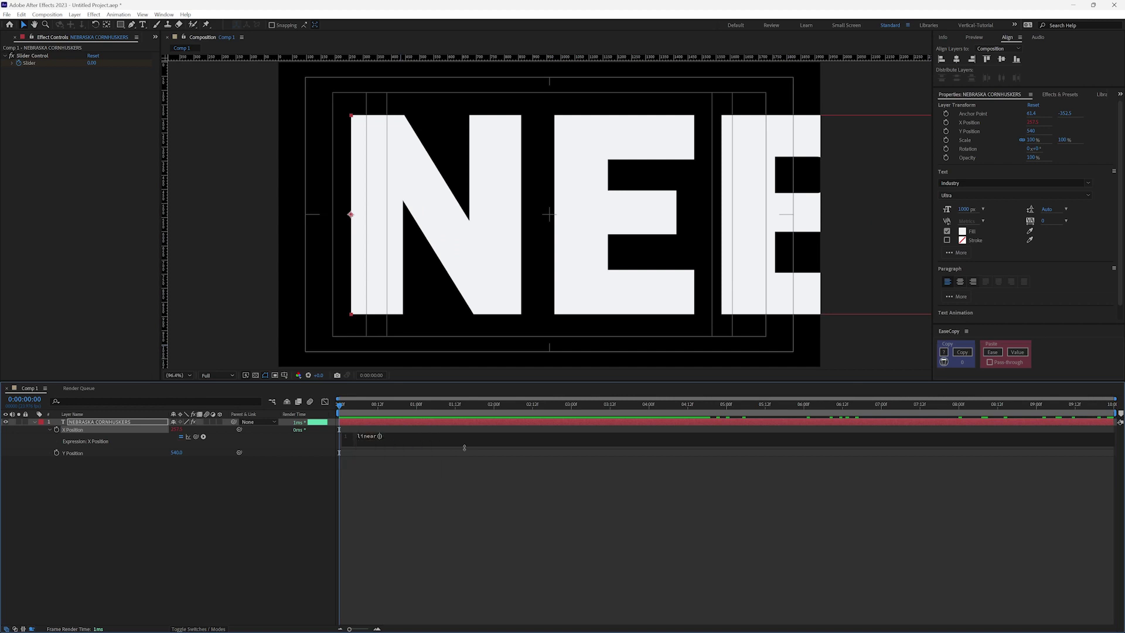
pyautogui.write('driver, driverMin')
pyautogui.write(', driverMax, ')
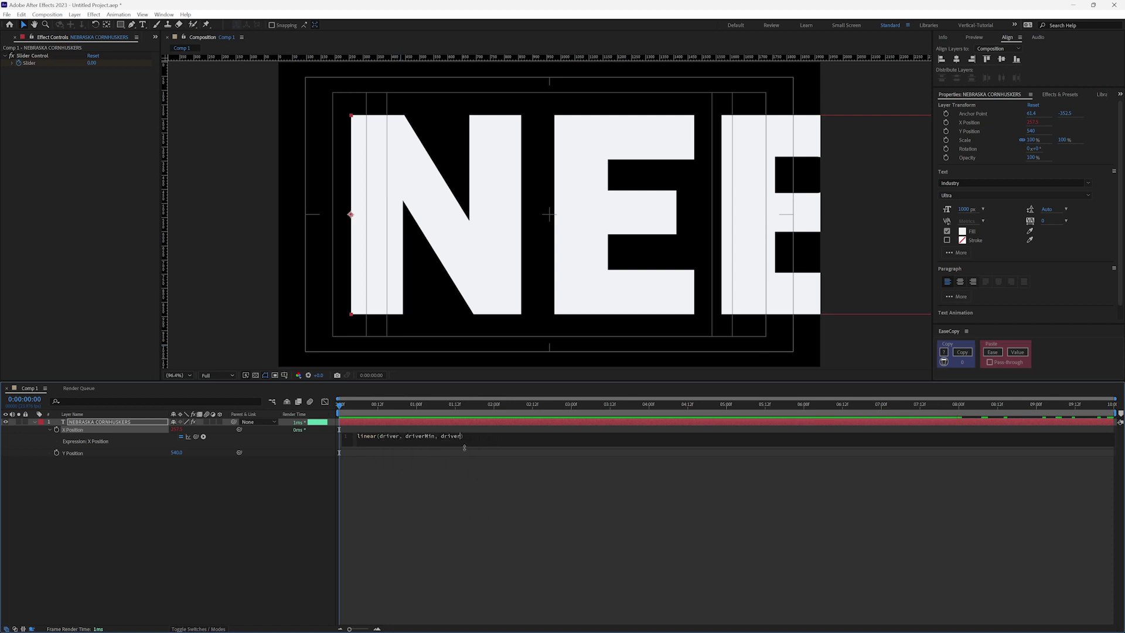
pyautogui.write('passengerMin, passeng')
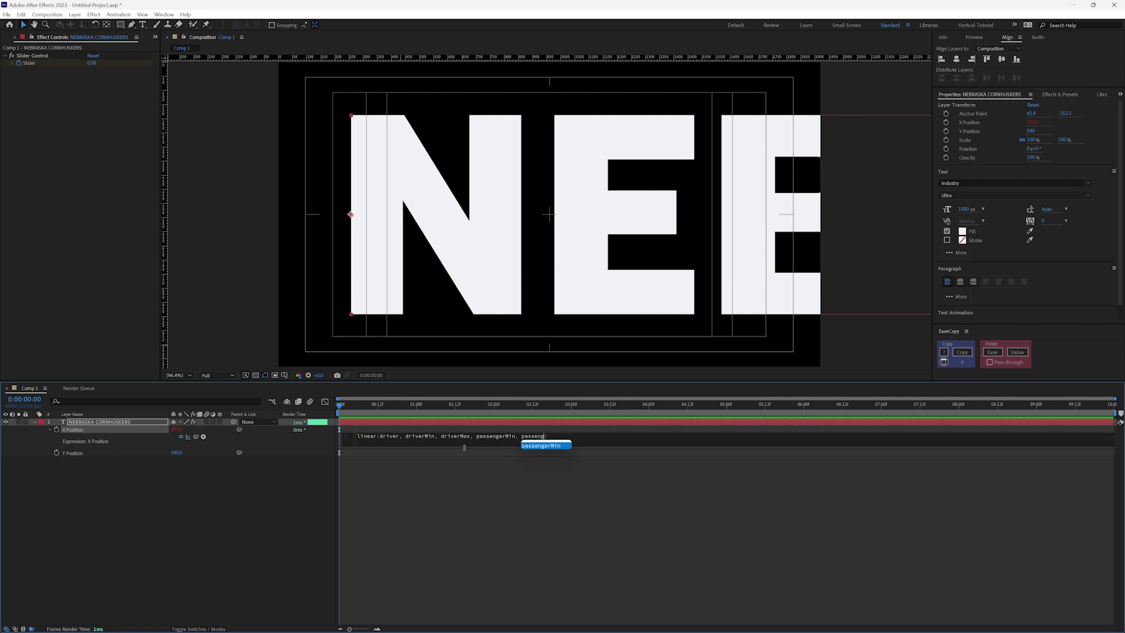
pyautogui.write('erMax')
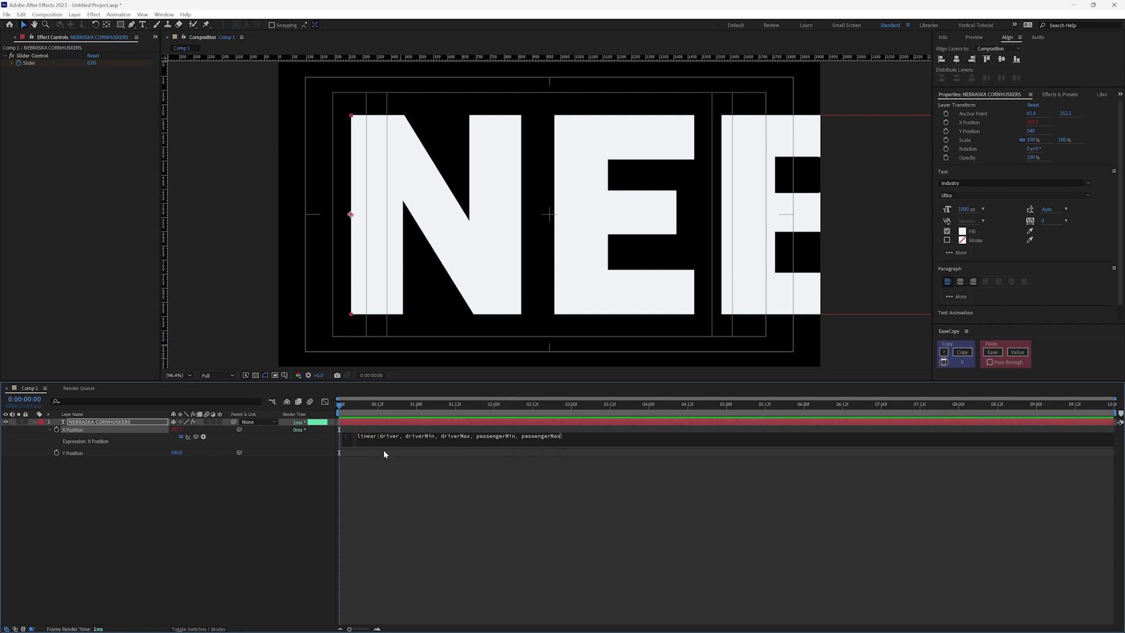
pyautogui.moveTo(387, 448); pyautogui.dragTo(389, 522)
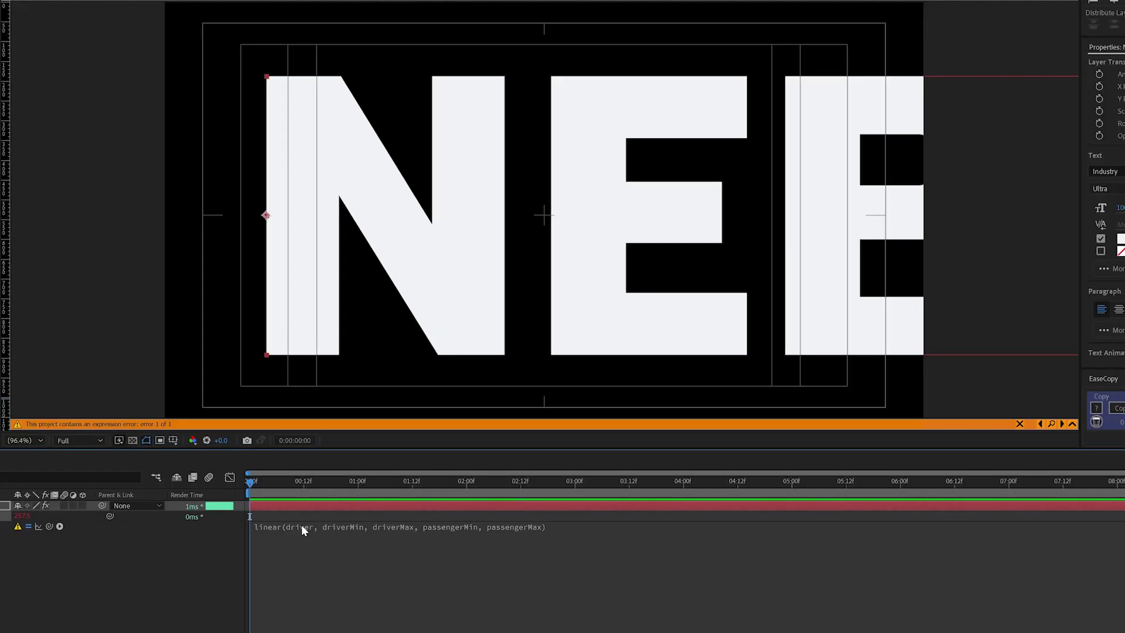
# Add lines 'var driver =', 'var driverMin =' and 'var driverMax =' above the linear call
pyautogui.click(301, 526)
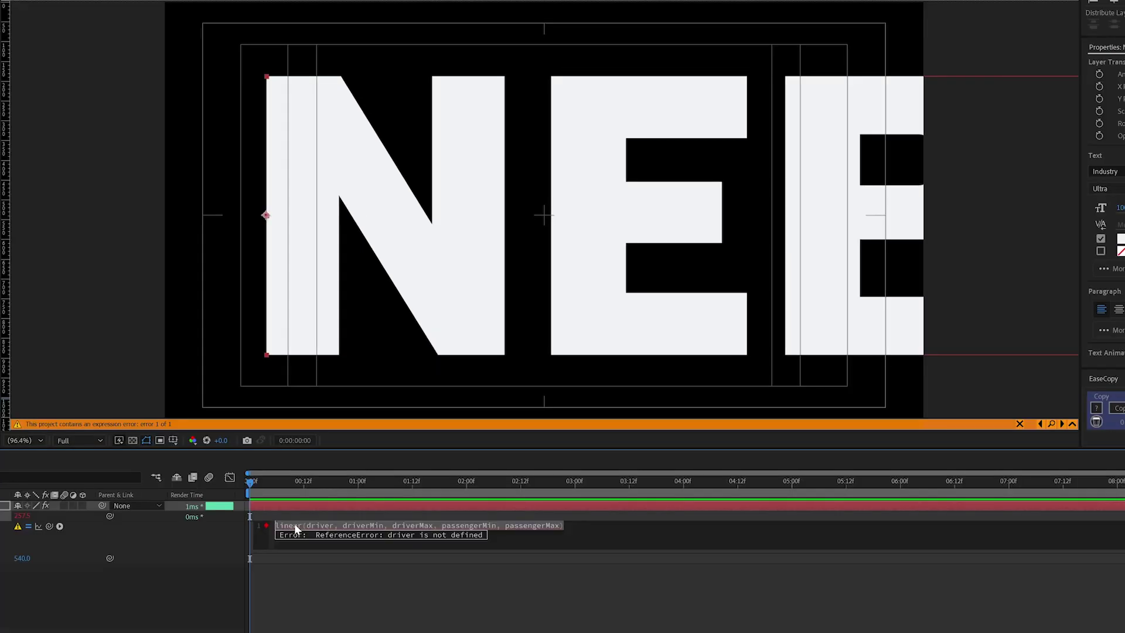
pyautogui.click(276, 526)
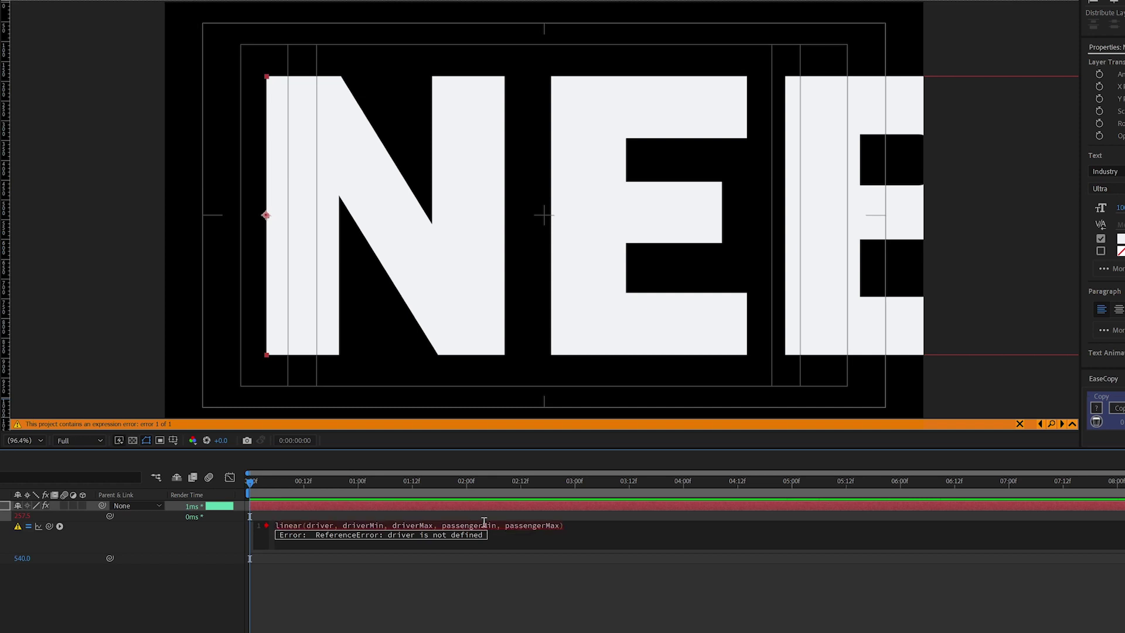
pyautogui.press('Return')
pyautogui.press('Return')
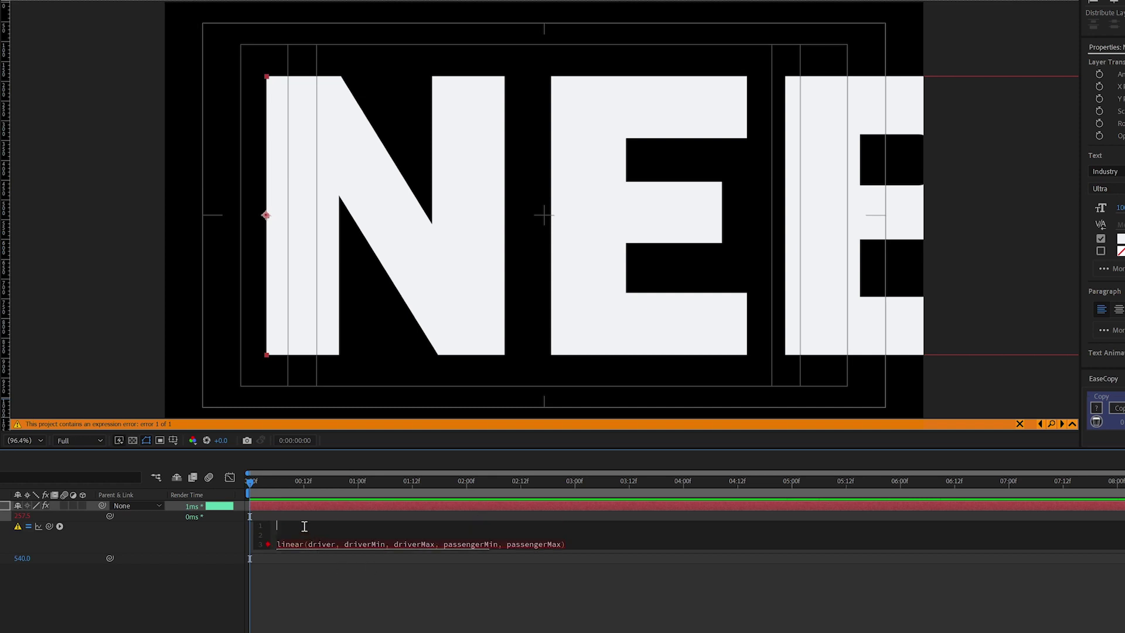
pyautogui.write('var driver =')
pyautogui.press('Return')
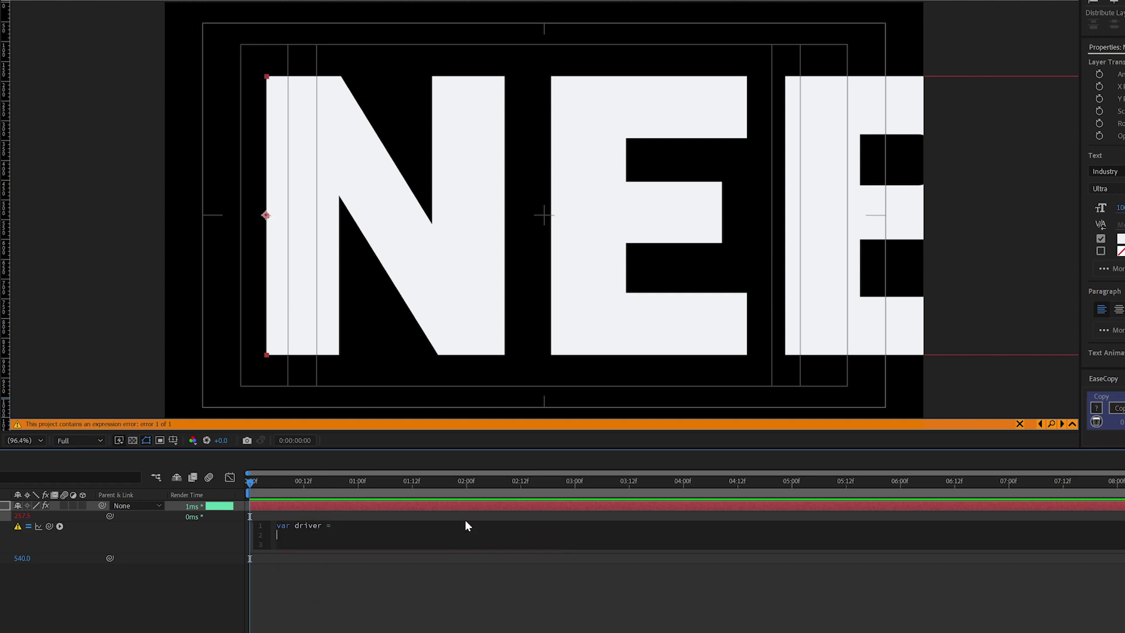
pyautogui.write('var driverMin ')
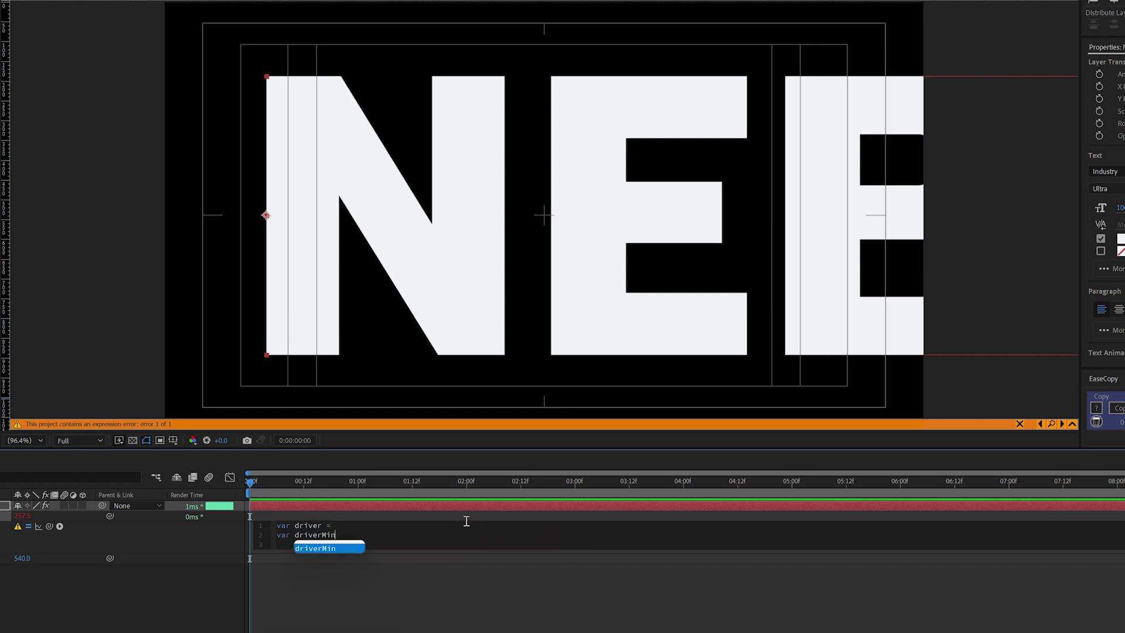
pyautogui.write('=')
pyautogui.press('Return')
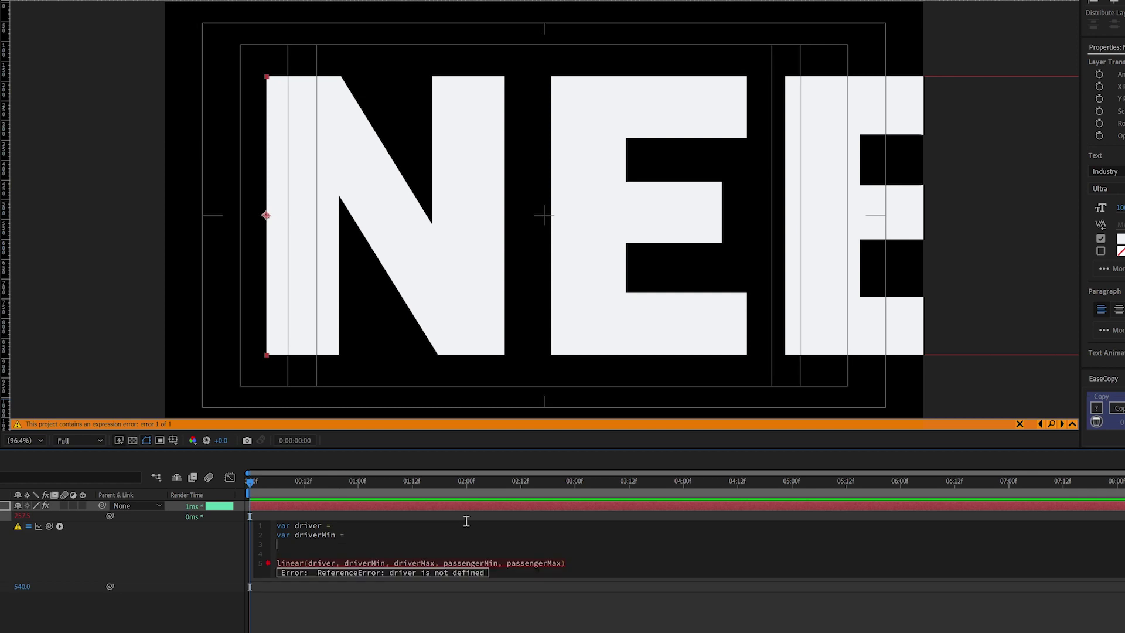
pyautogui.write('var driverMa')
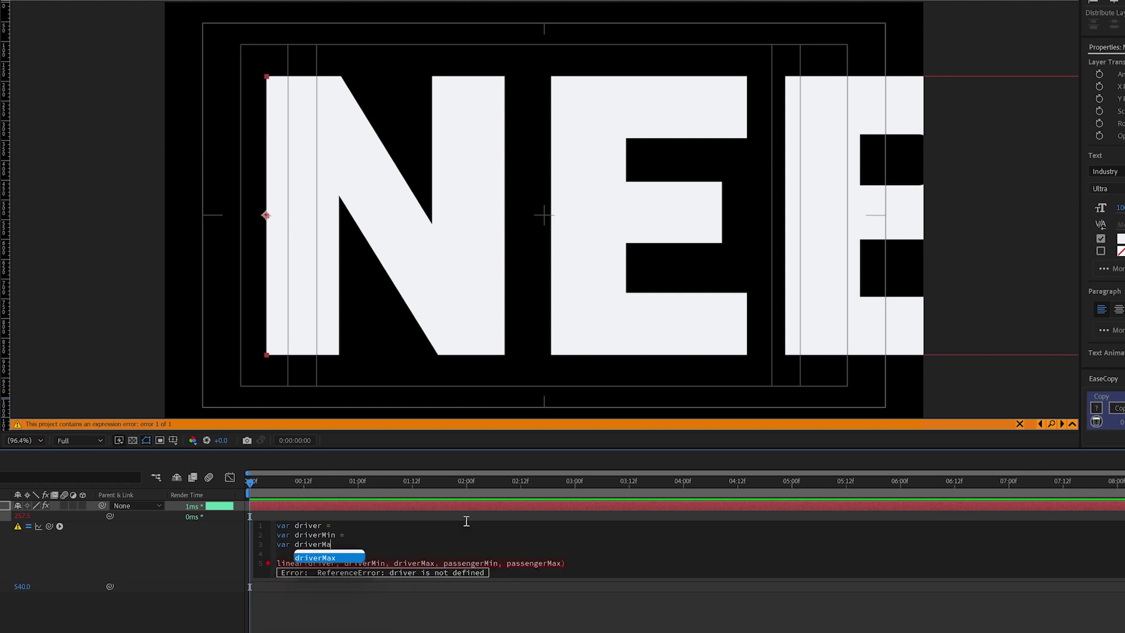
pyautogui.write('x =')
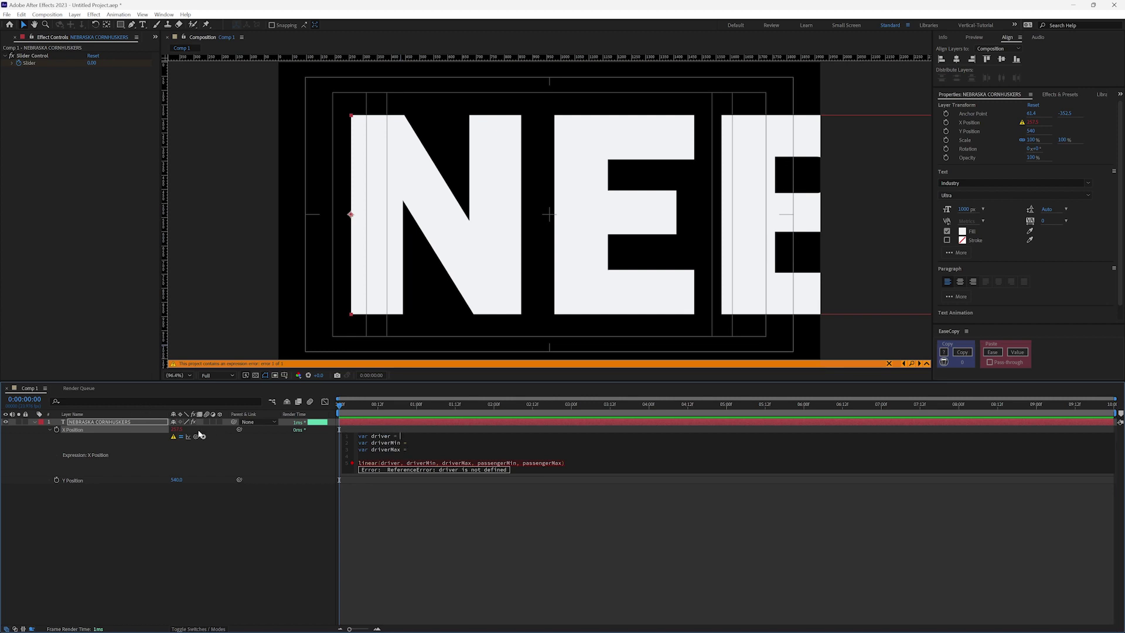
# Pickwhip driver to the Slider, set driverMin 0, driverMax 100, passengerMin 200
pyautogui.moveTo(196, 437); pyautogui.dragTo(36, 63)
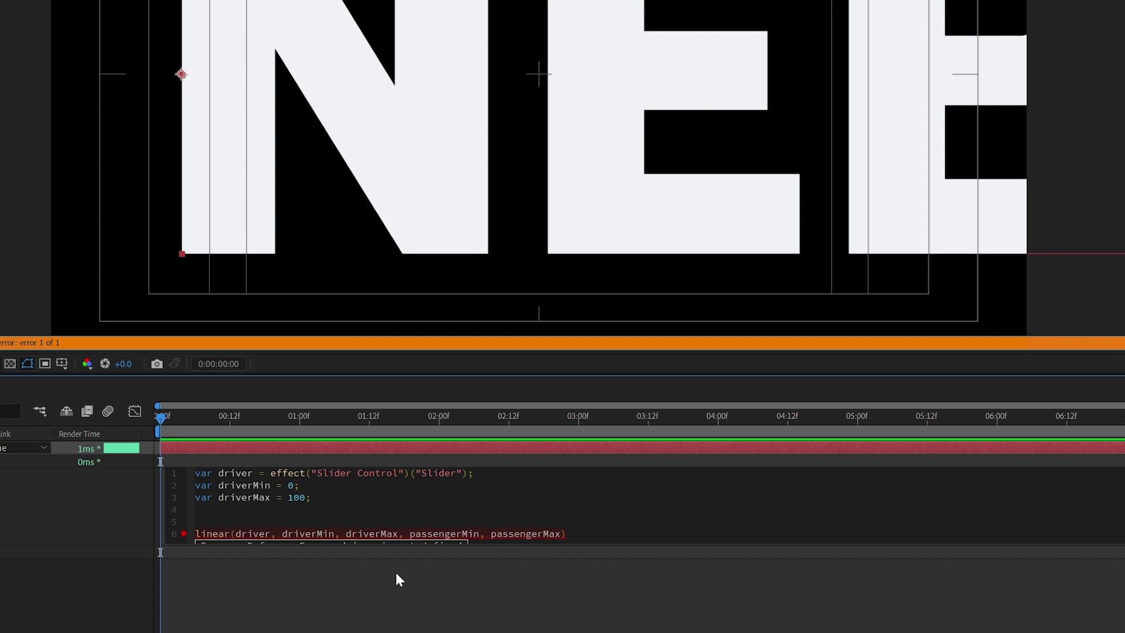
pyautogui.write('var passengerMax =')
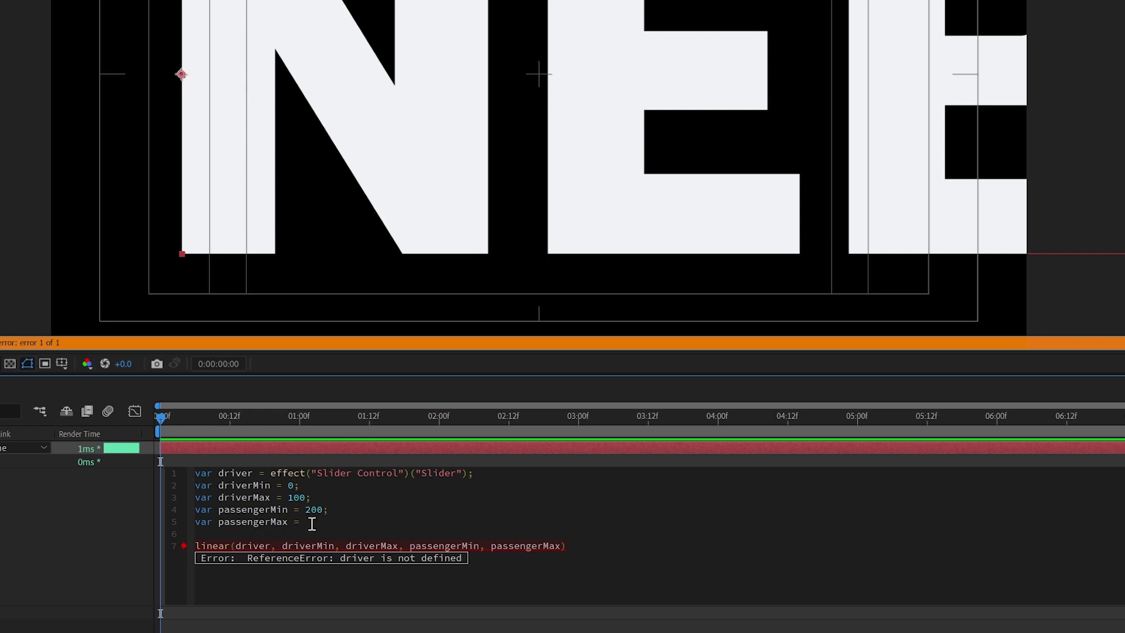
pyautogui.scroll(-2, 307, 153)
pyautogui.scroll(-2, 458, 168)
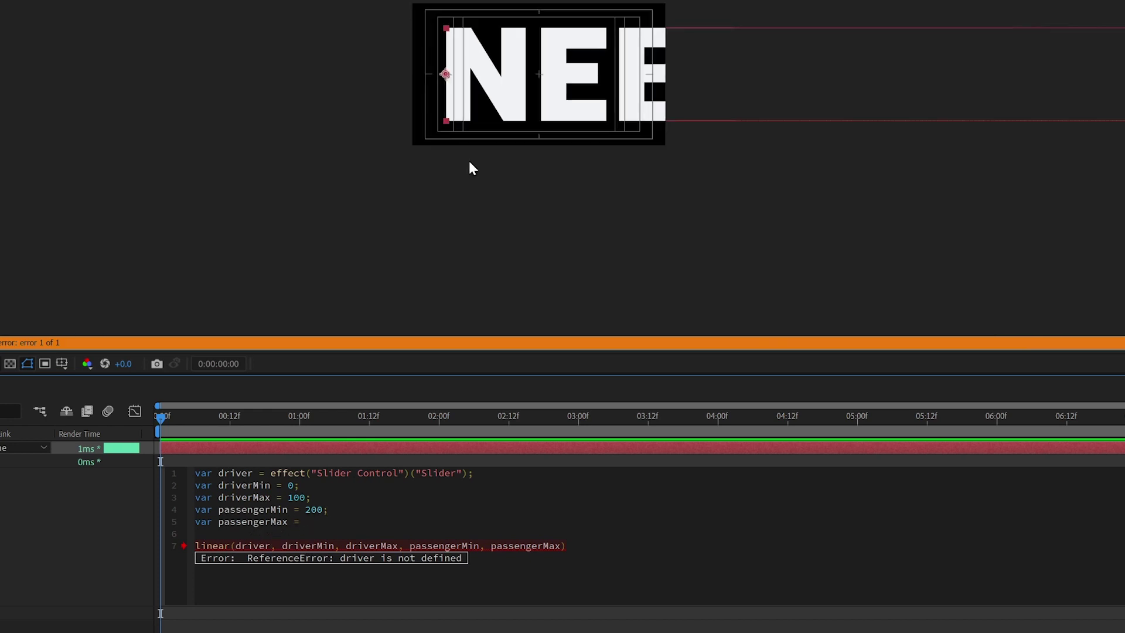
pyautogui.moveTo(747, 170); pyautogui.dragTo(183, 191)
pyautogui.scroll(-2, 515, 135)
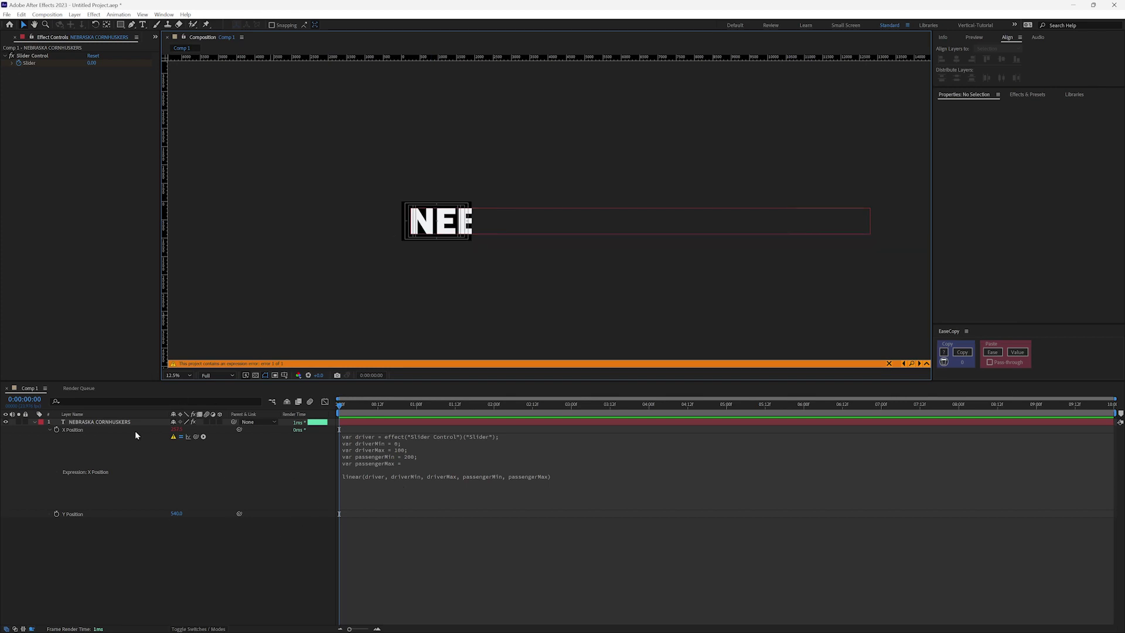
pyautogui.moveTo(351, 458); pyautogui.dragTo(355, 436)
pyautogui.click(354, 437)
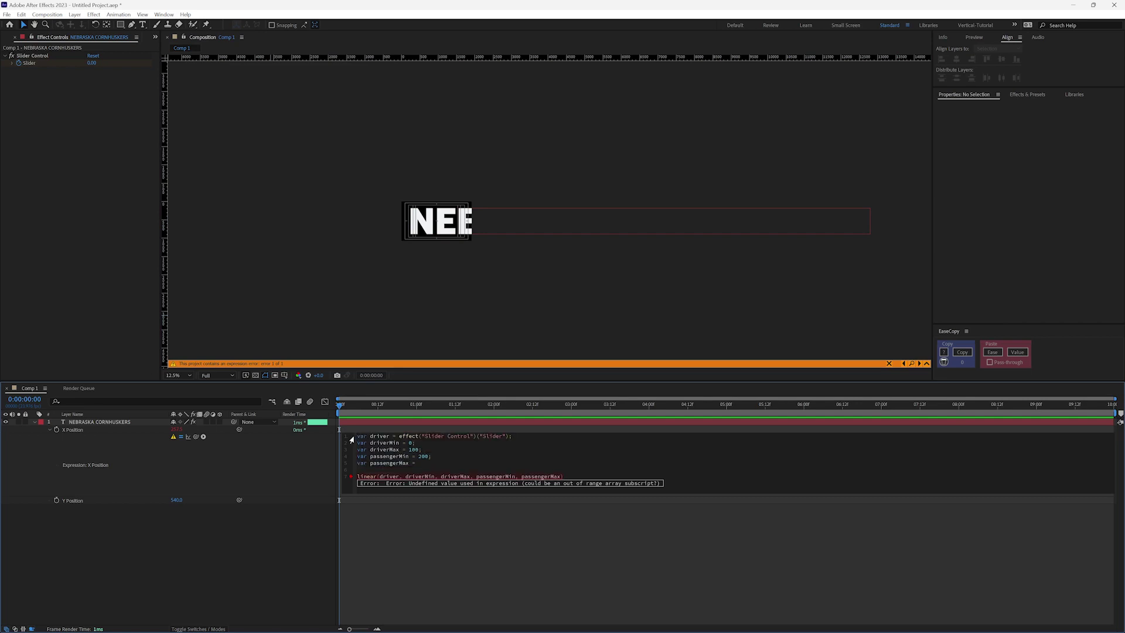
# Add a top line 'var teamWidth = thisLayer.sourceRectAtTime().width;' to the expression
pyautogui.press('Return')
pyautogui.press('Return')
pyautogui.click(367, 435)
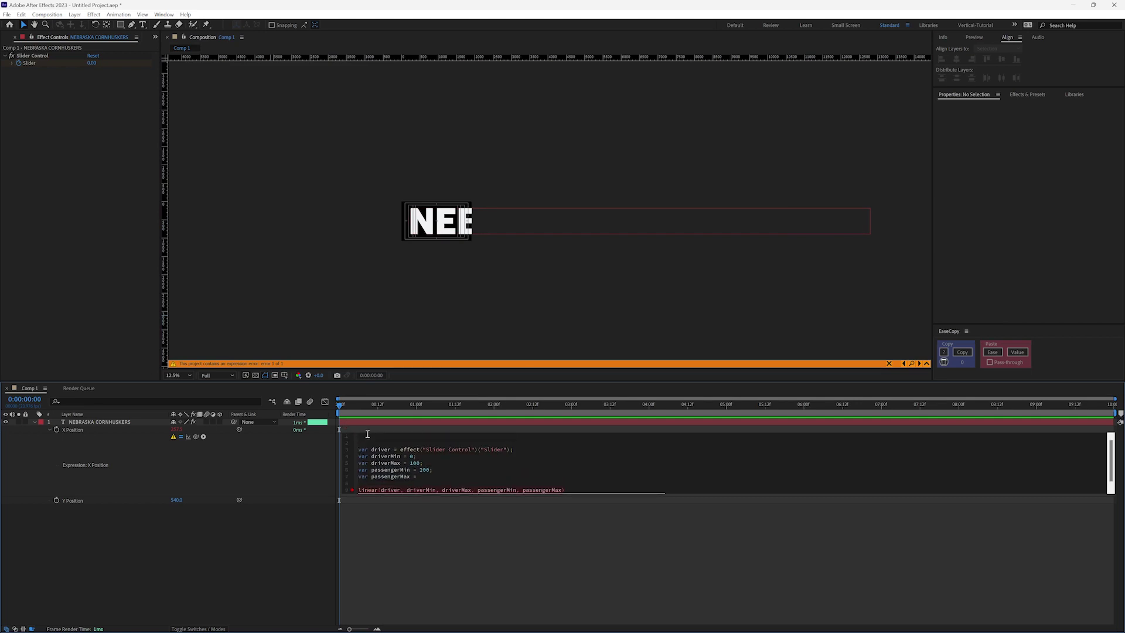
pyautogui.write('var')
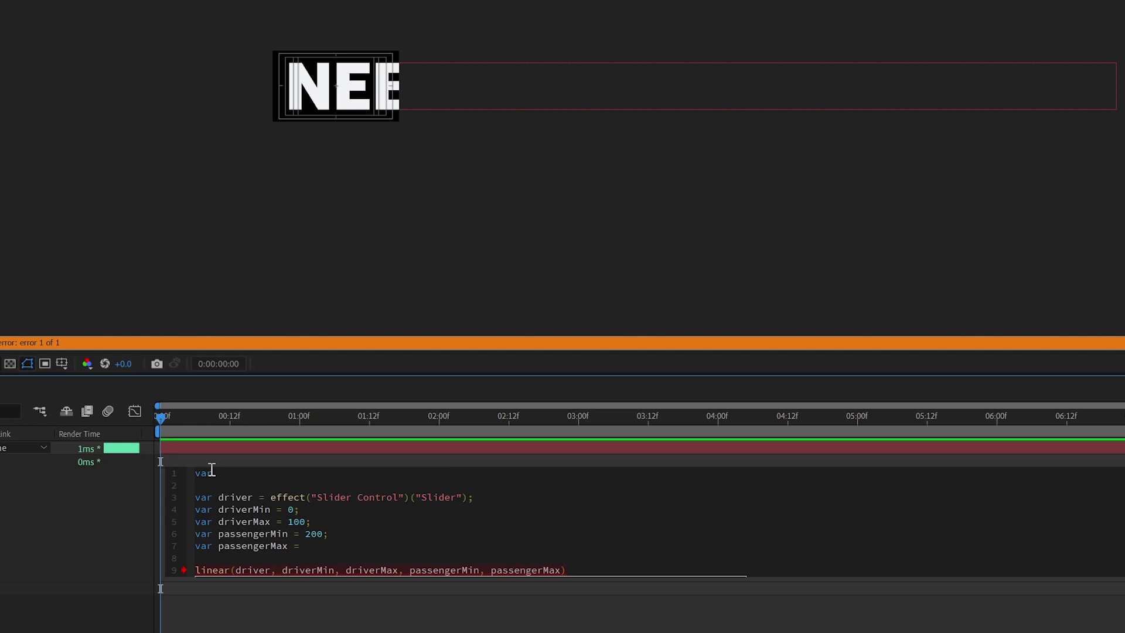
pyautogui.write('teamWidth = thisLayer.sou')
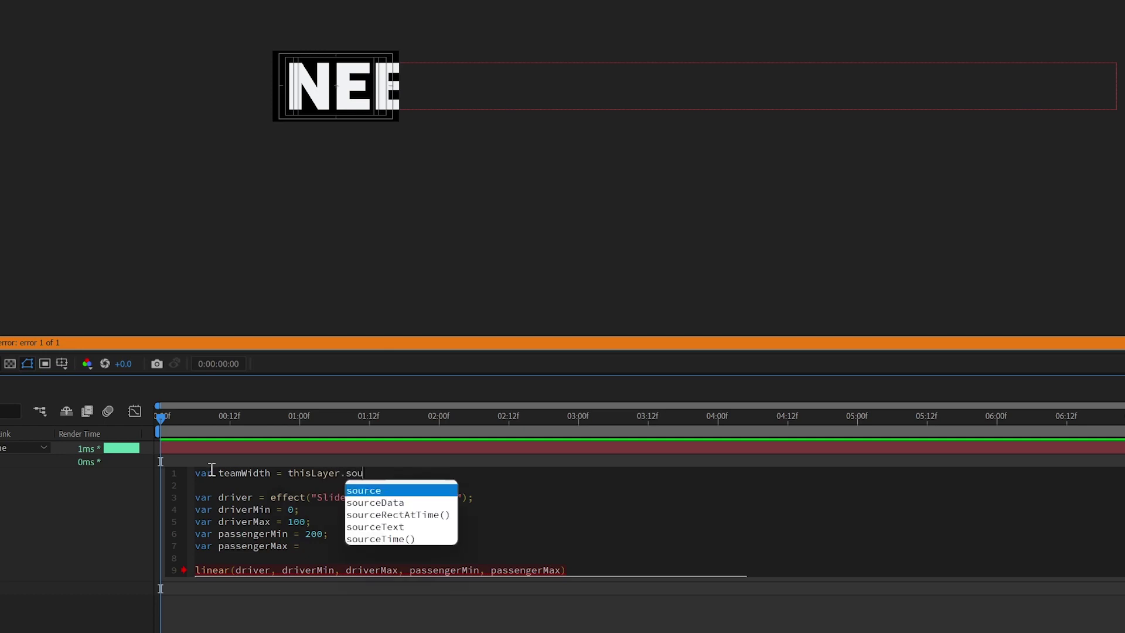
pyautogui.write('rc')
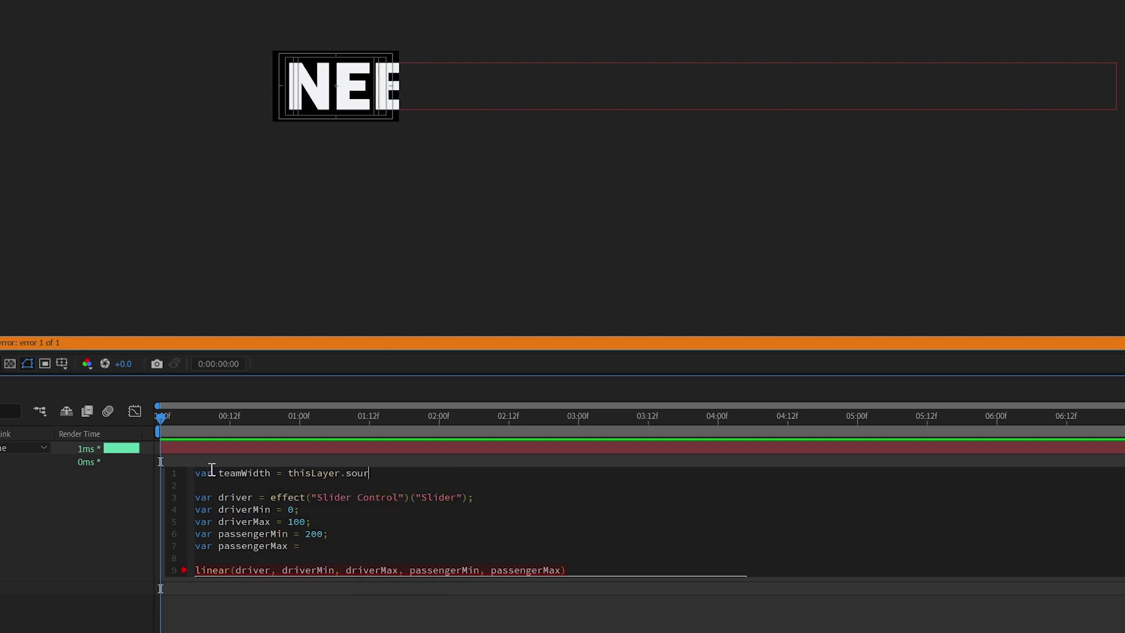
pyautogui.press('Down')
pyautogui.press('Down')
pyautogui.press('Return')
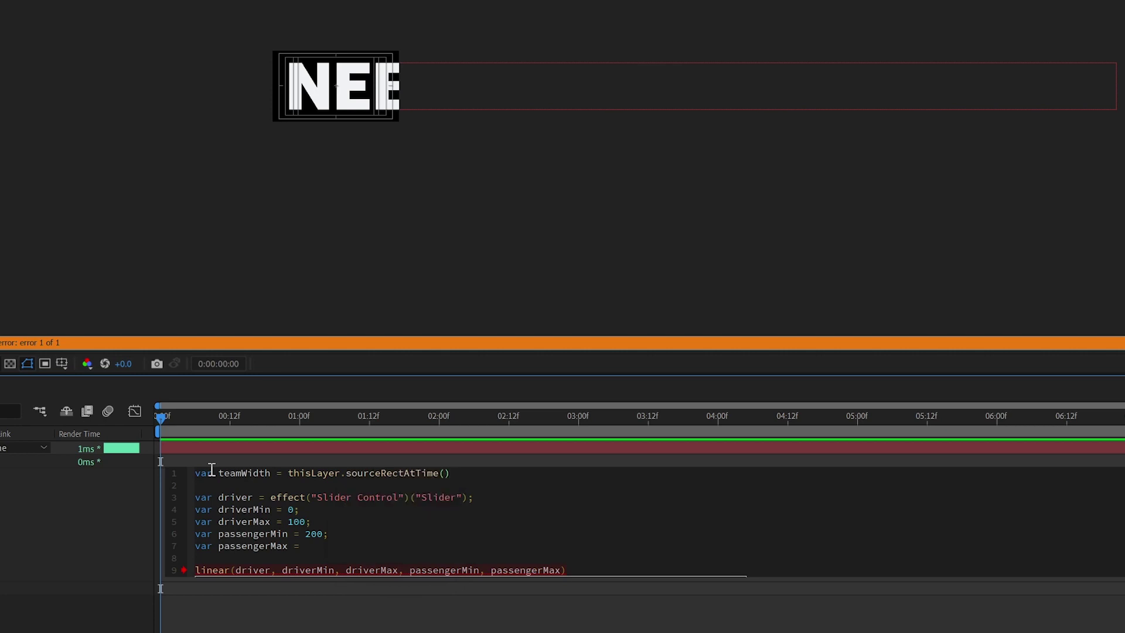
pyautogui.write('.width;')
# Set passengerMax to passengerMin - teamWidth;
pyautogui.click(342, 542)
pyautogui.write('passengerMin')
pyautogui.write('- teamWidth')
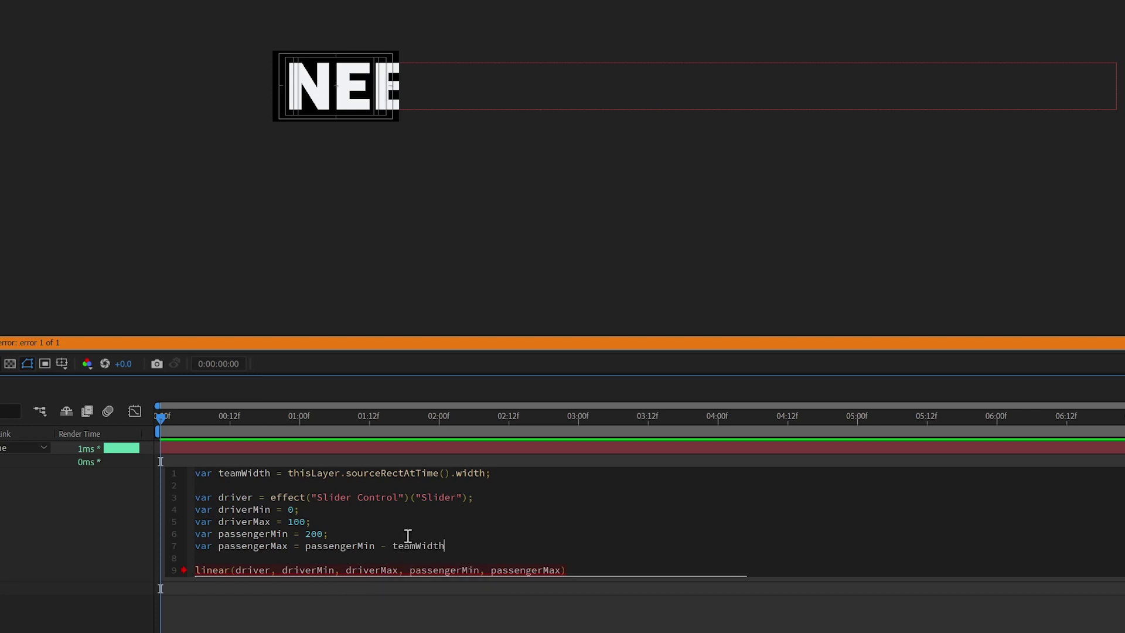
pyautogui.write(';')
# Commit the teamWidth expression, scrub to check the scroll, and open Comp 1's Composition Settings
pyautogui.click(89, 515)
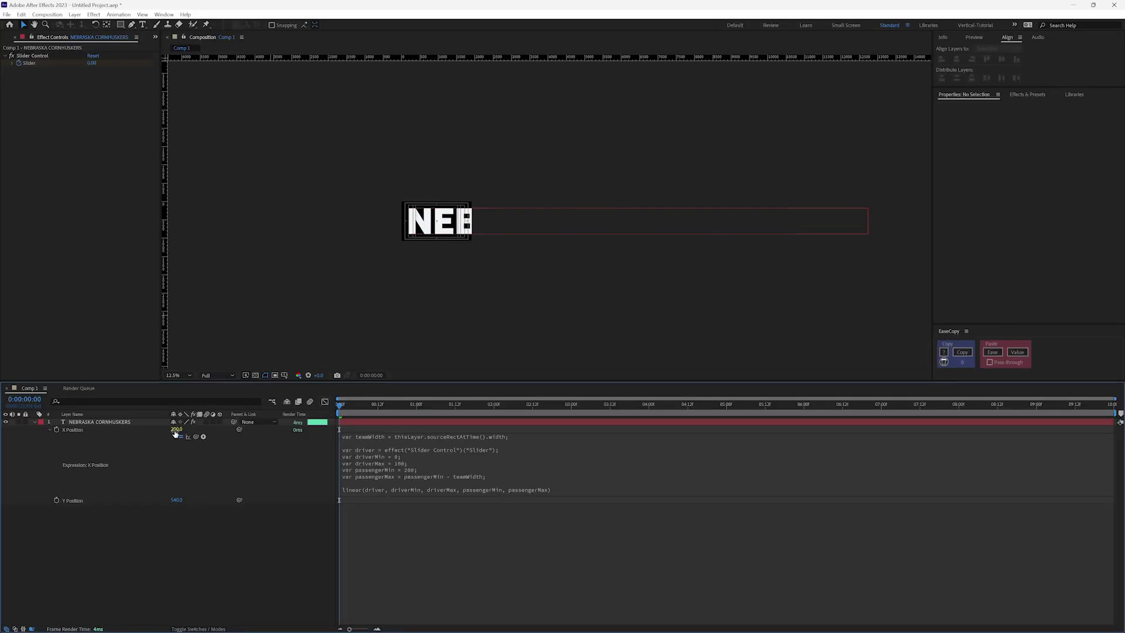
pyautogui.moveTo(339, 407); pyautogui.dragTo(1111, 407)
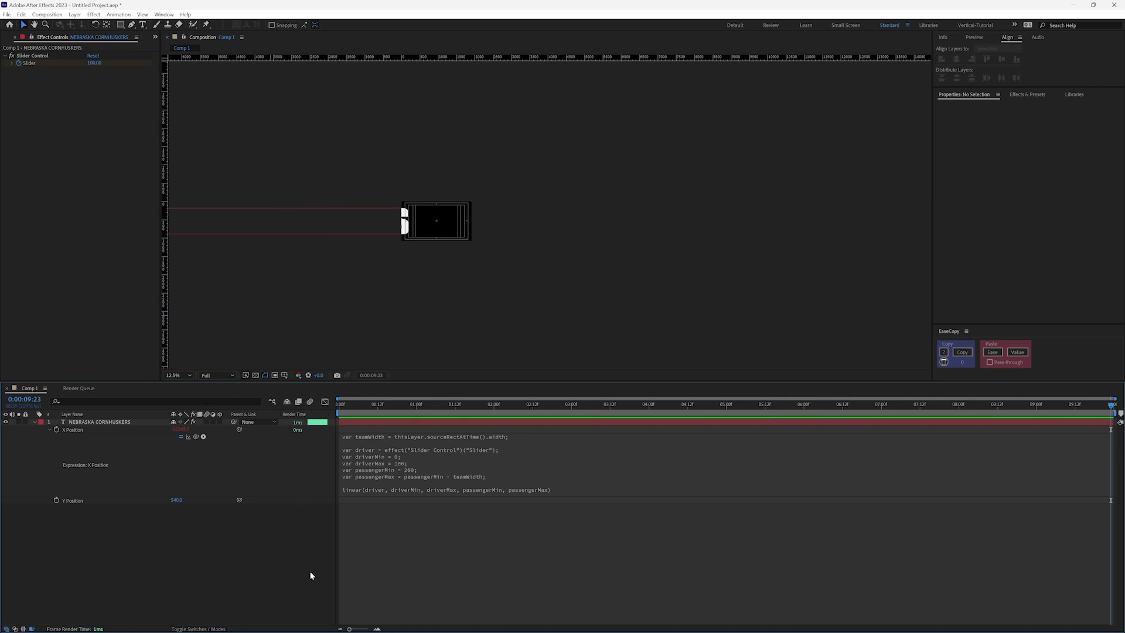
pyautogui.hotkey('ctrl', 'k')
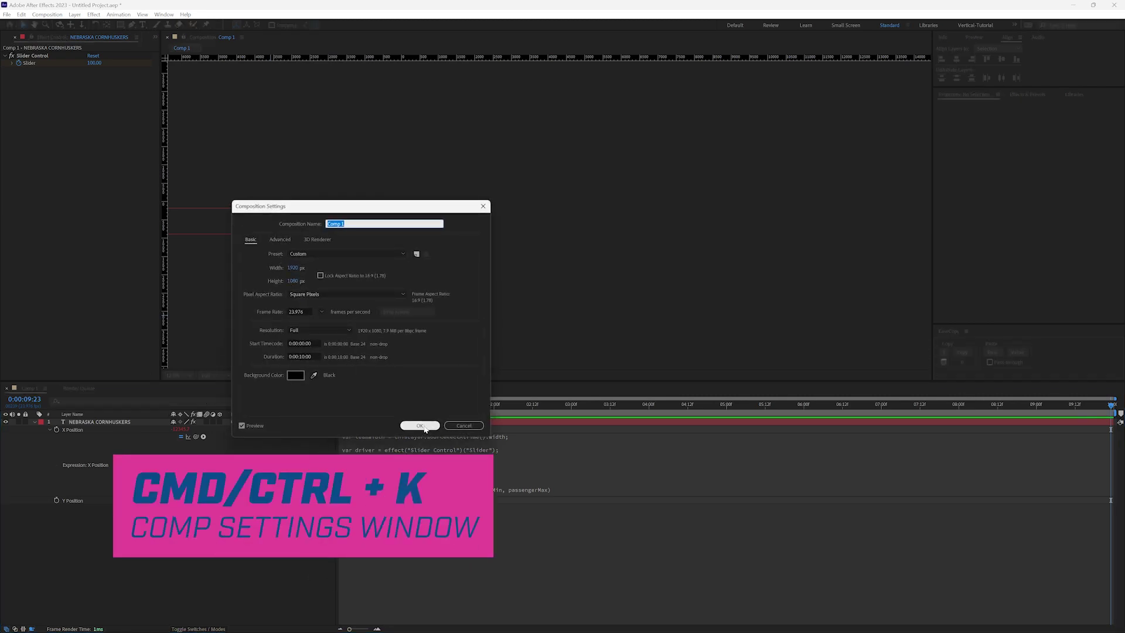
# Append + 1000 to passengerMax on line 7 of the X Position expression
pyautogui.click(419, 425)
pyautogui.press('.')
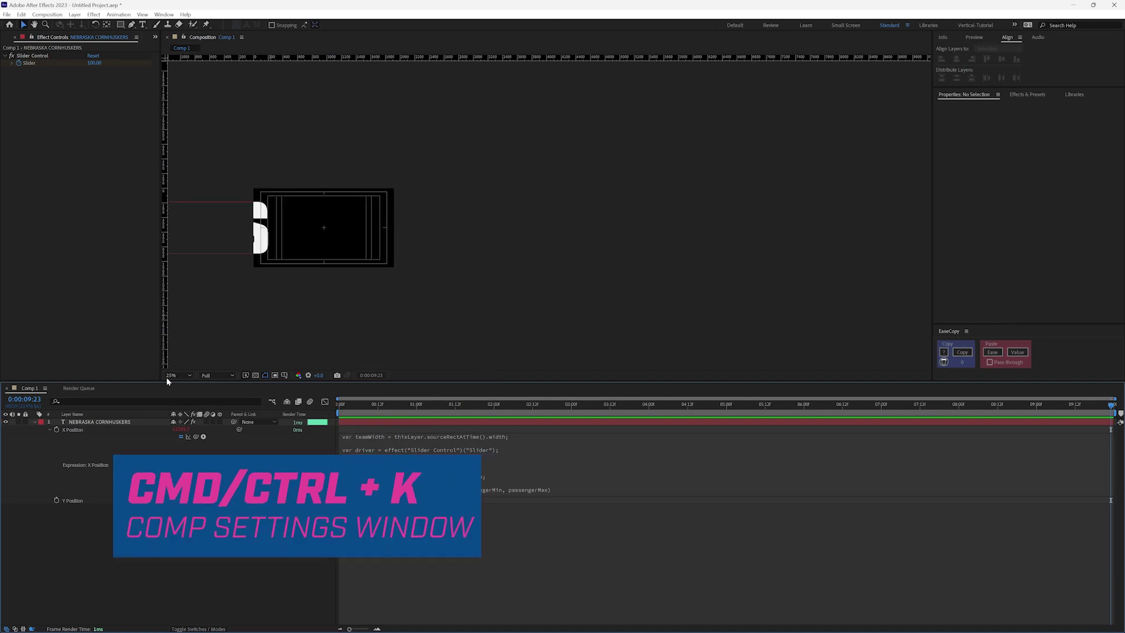
pyautogui.click(178, 375)
pyautogui.click(185, 395)
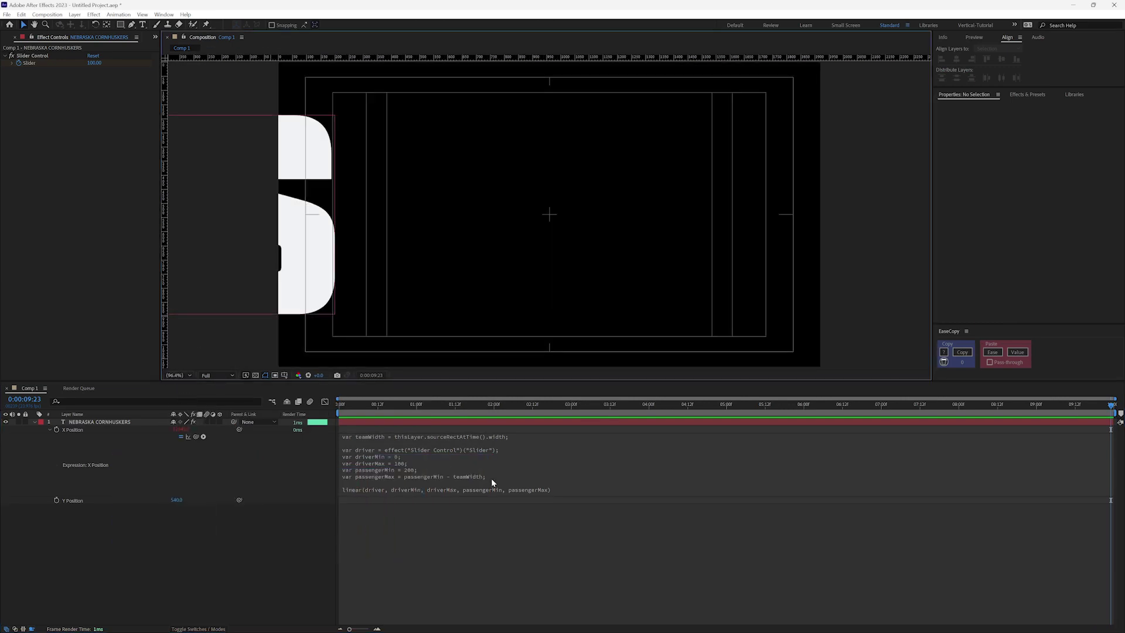
pyautogui.click(363, 486)
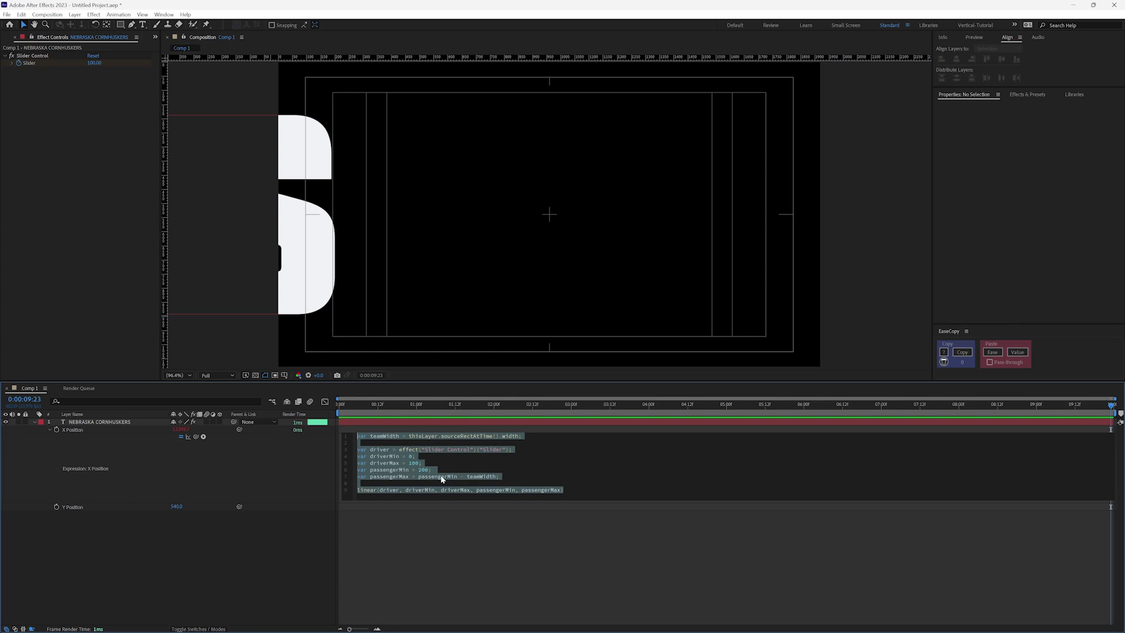
pyautogui.click(496, 476)
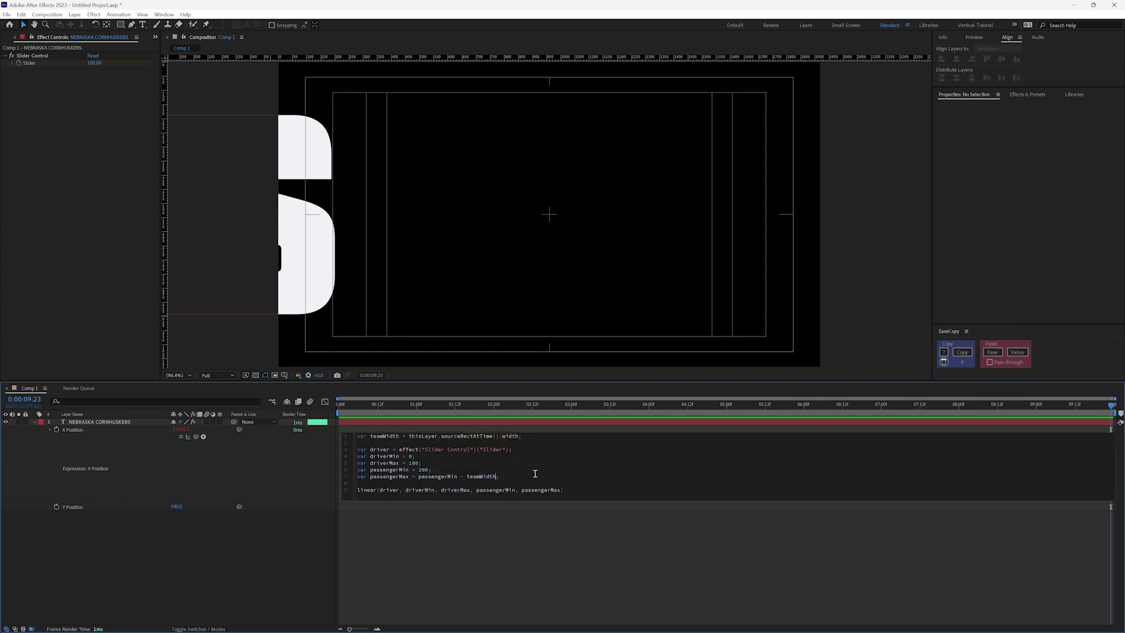
pyautogui.write('+ 10')
pyautogui.write('00')
pyautogui.click(262, 558)
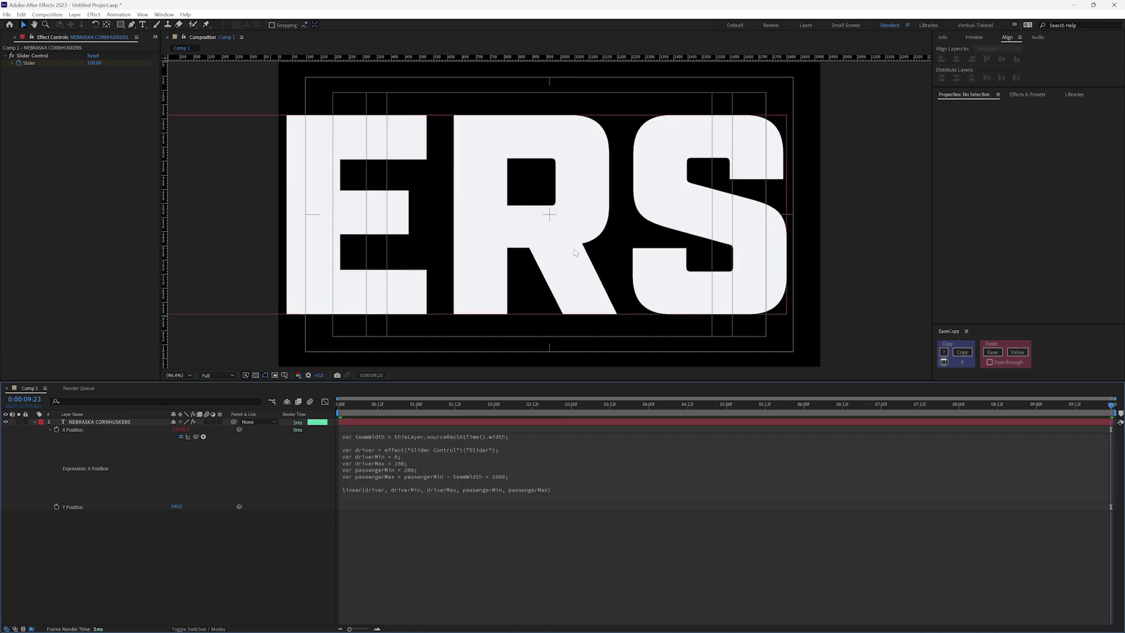
# Fit the composition in the viewer and preview the full scroll
pyautogui.press(',')
pyautogui.click(179, 375)
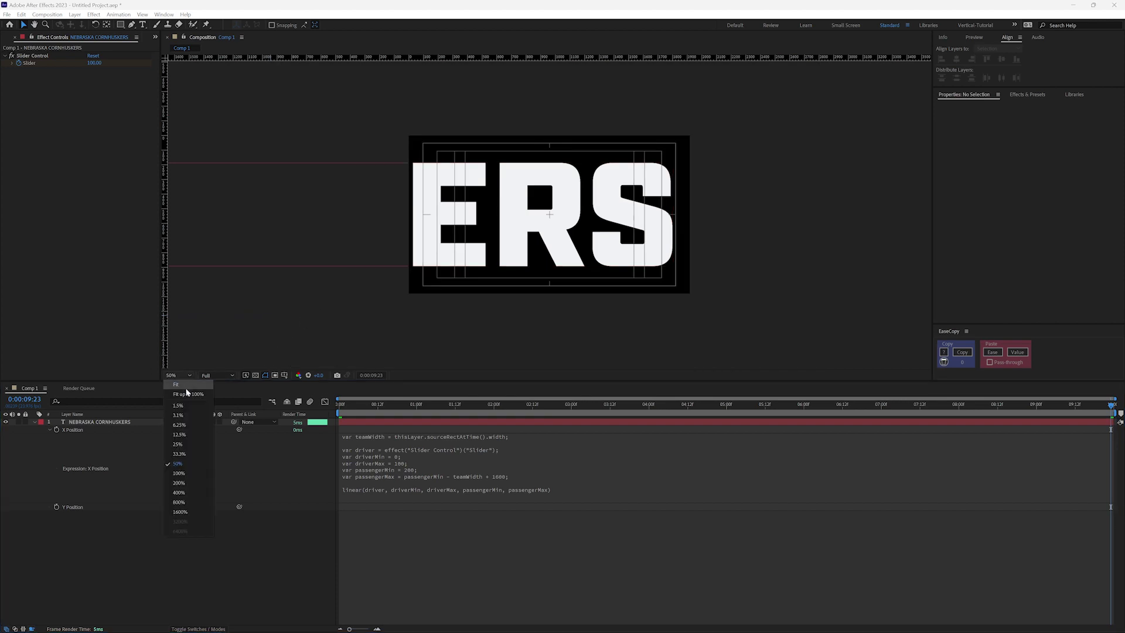
pyautogui.click(182, 395)
pyautogui.press('space')
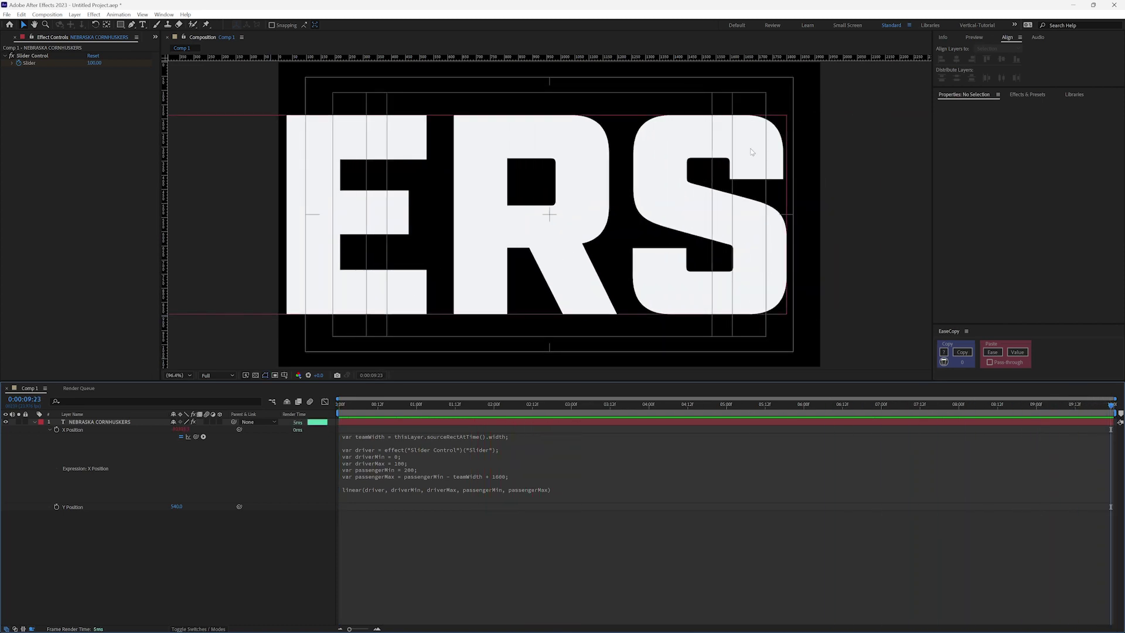
# Collapse the expression editor, zoom the viewer out to 12.5%, and preview the scroll
pyautogui.click(282, 498)
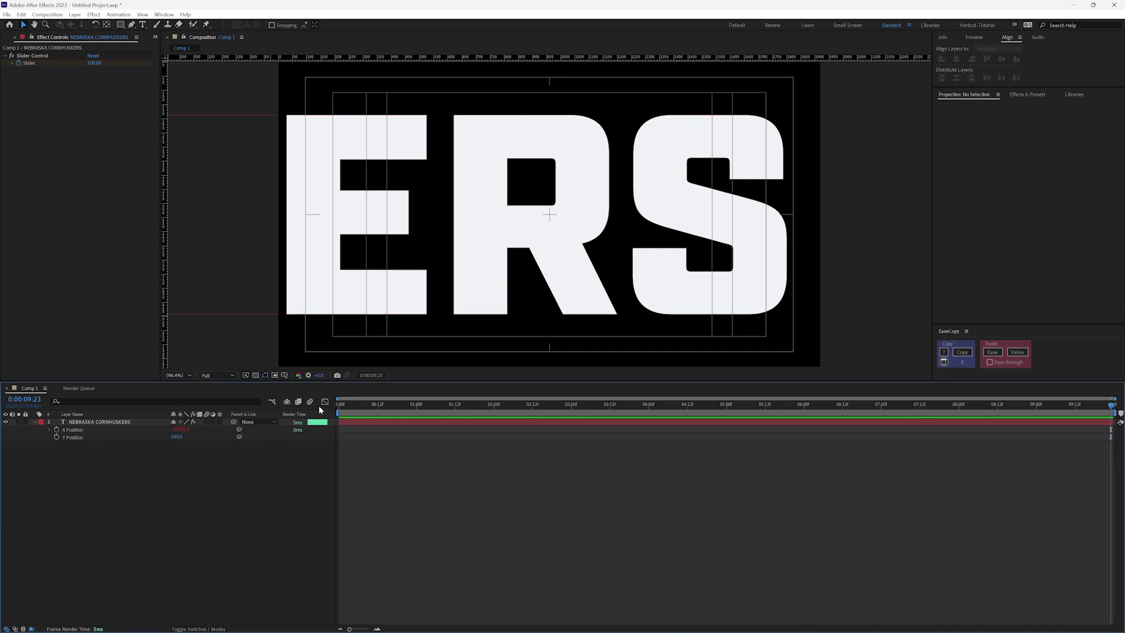
pyautogui.press(',')
pyautogui.press(',')
pyautogui.press(',')
pyautogui.press(',')
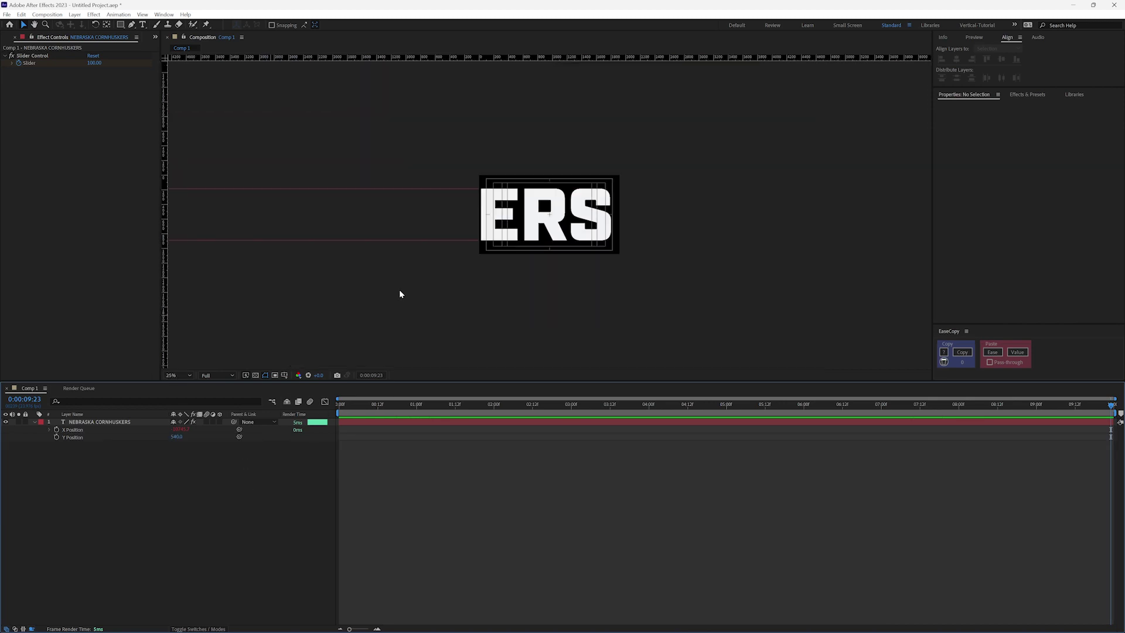
pyautogui.press(',')
pyautogui.press(',')
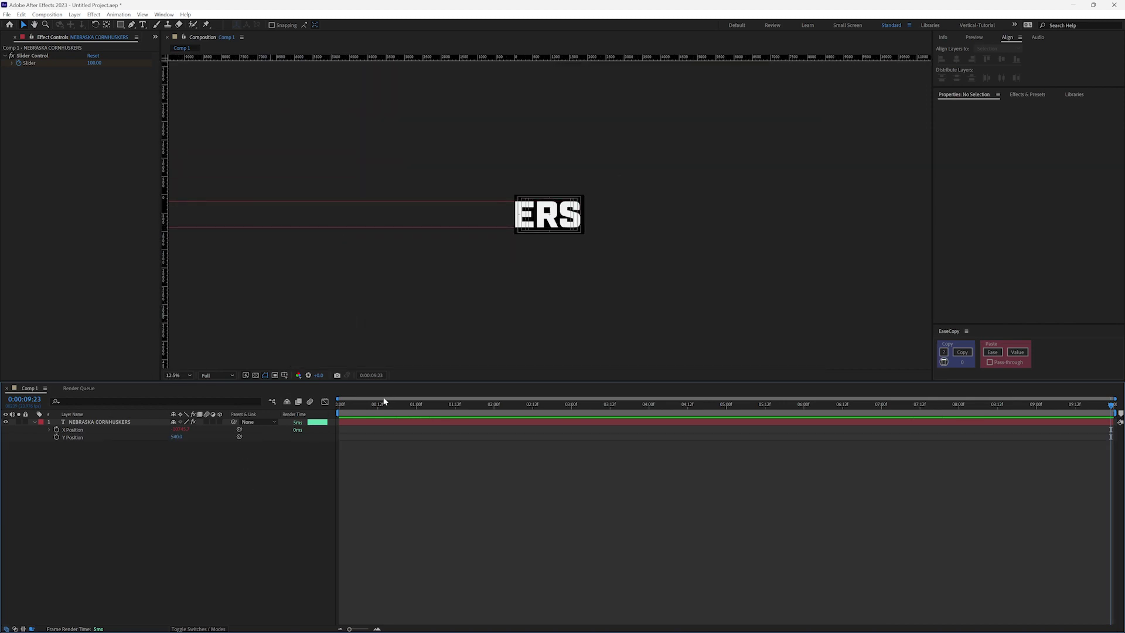
pyautogui.press('space')
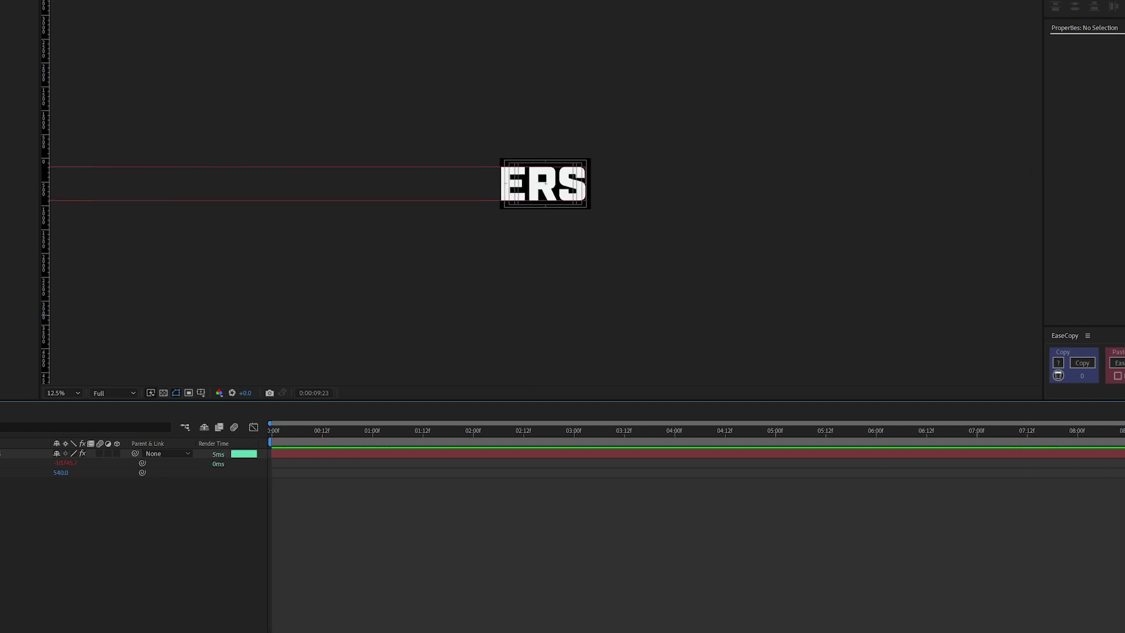
# Change the text to iowa hawkeyes and preview it scrolling from frame 0
pyautogui.click(24, 453)
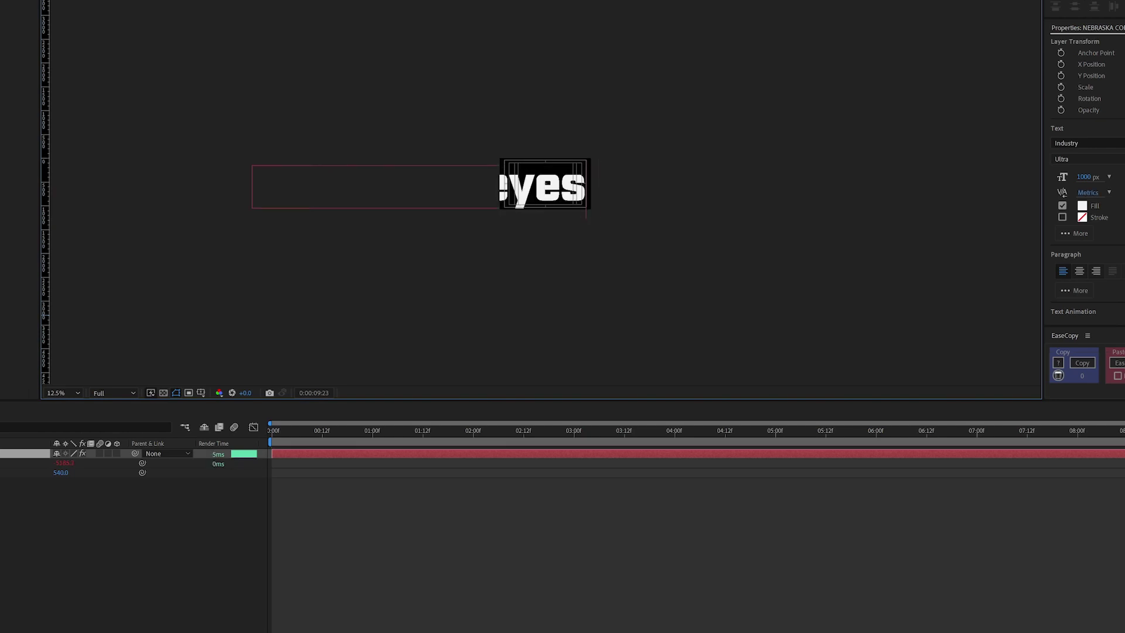
pyautogui.click(9, 596)
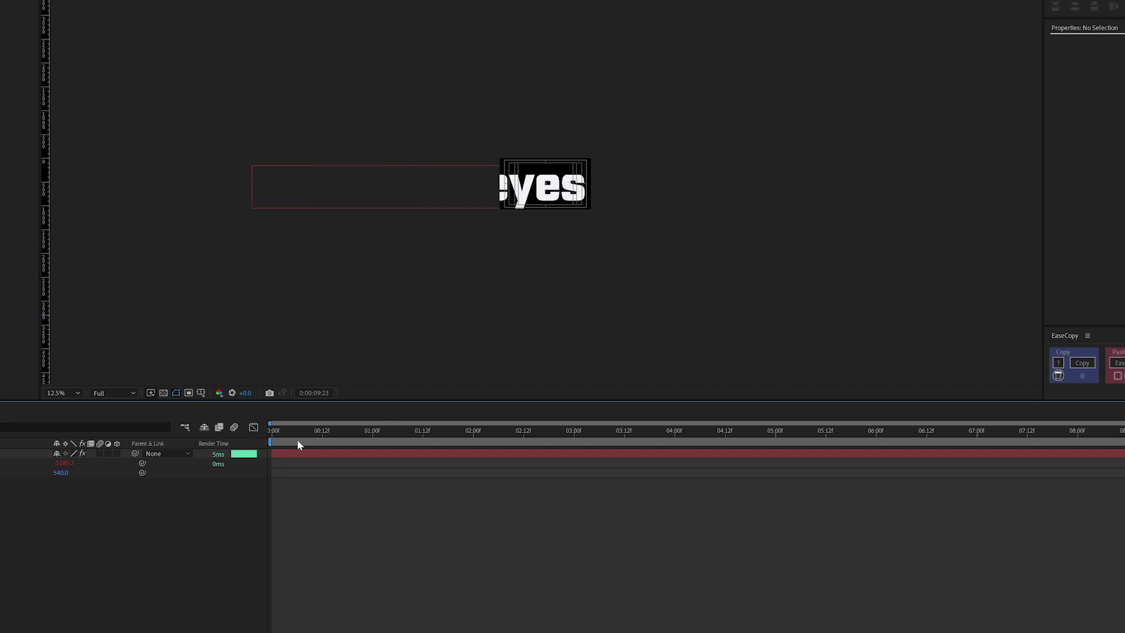
pyautogui.moveTo(297, 443); pyautogui.dragTo(256, 434)
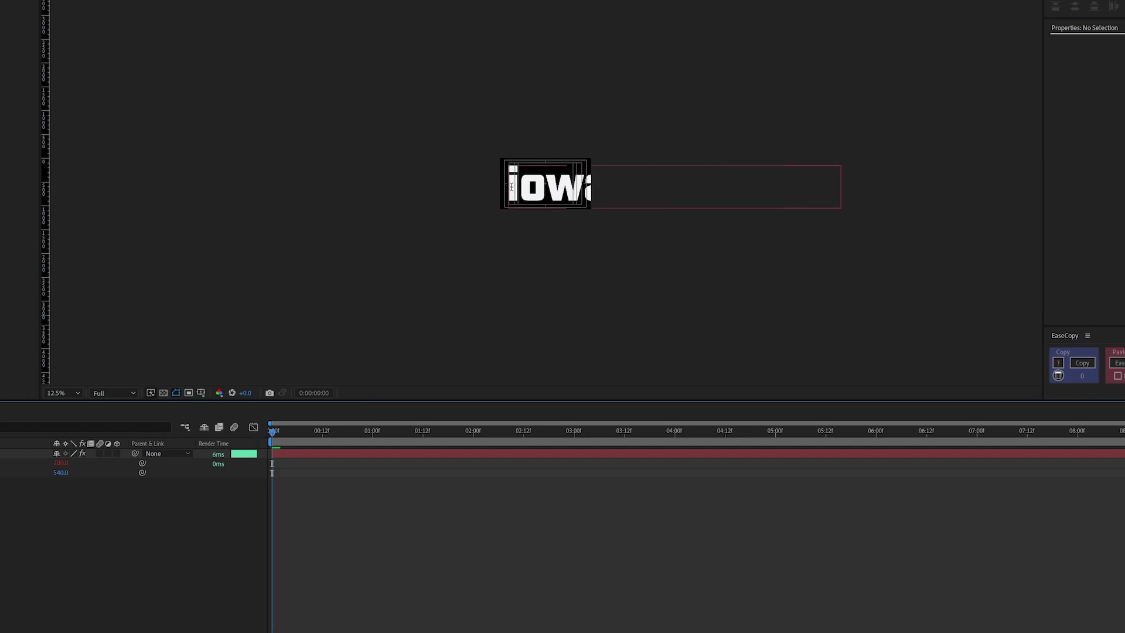
pyautogui.press('space')
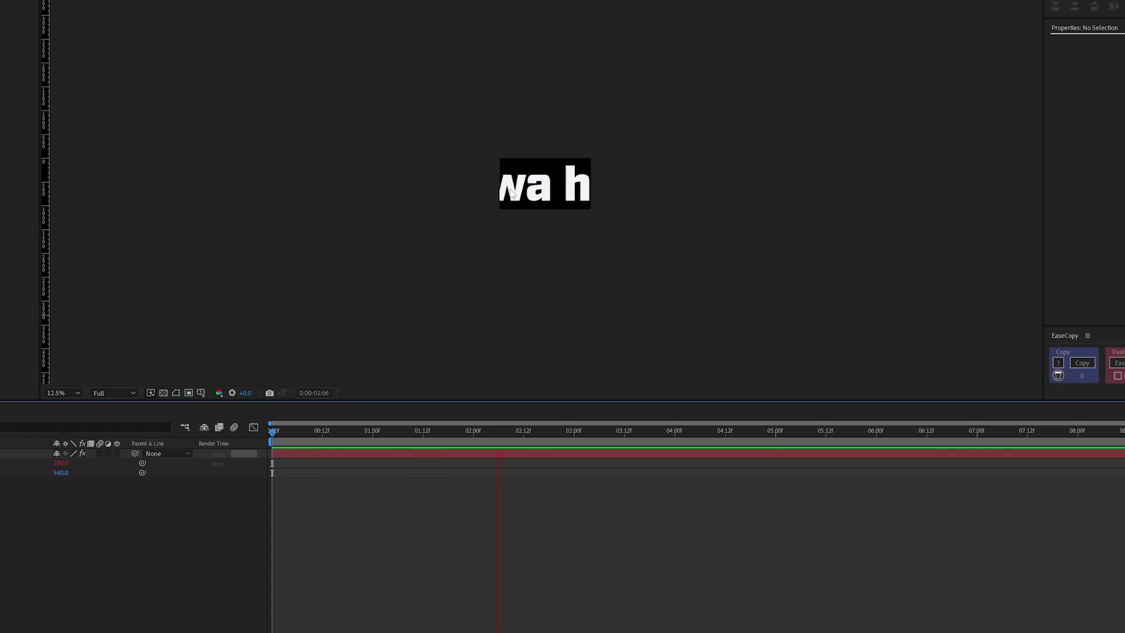
pyautogui.press('space')
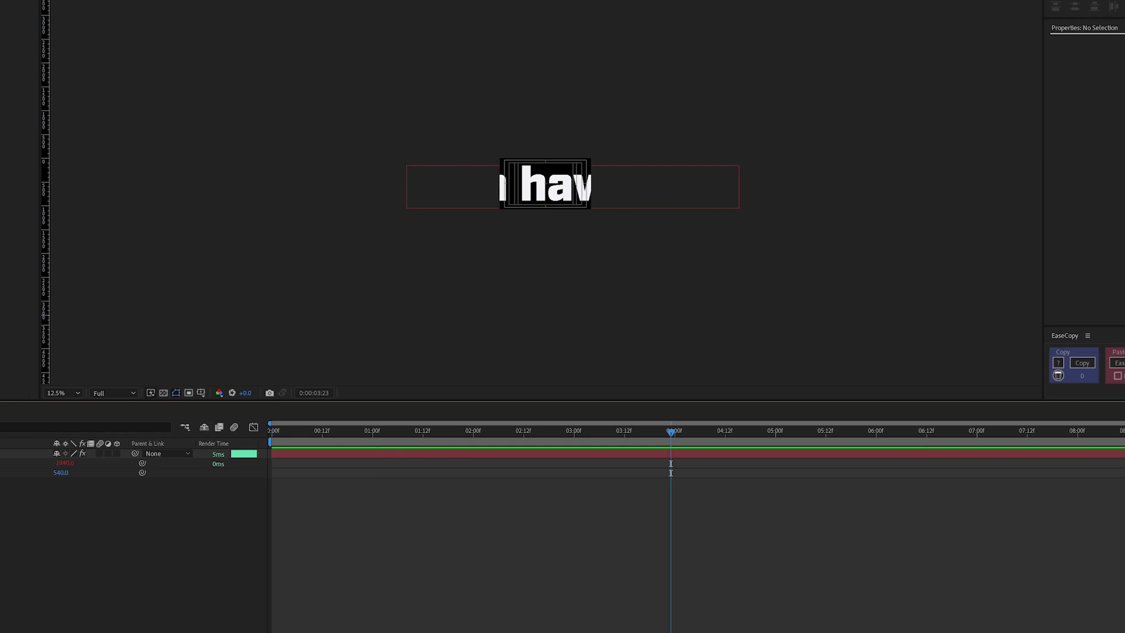
pyautogui.click(47, 454)
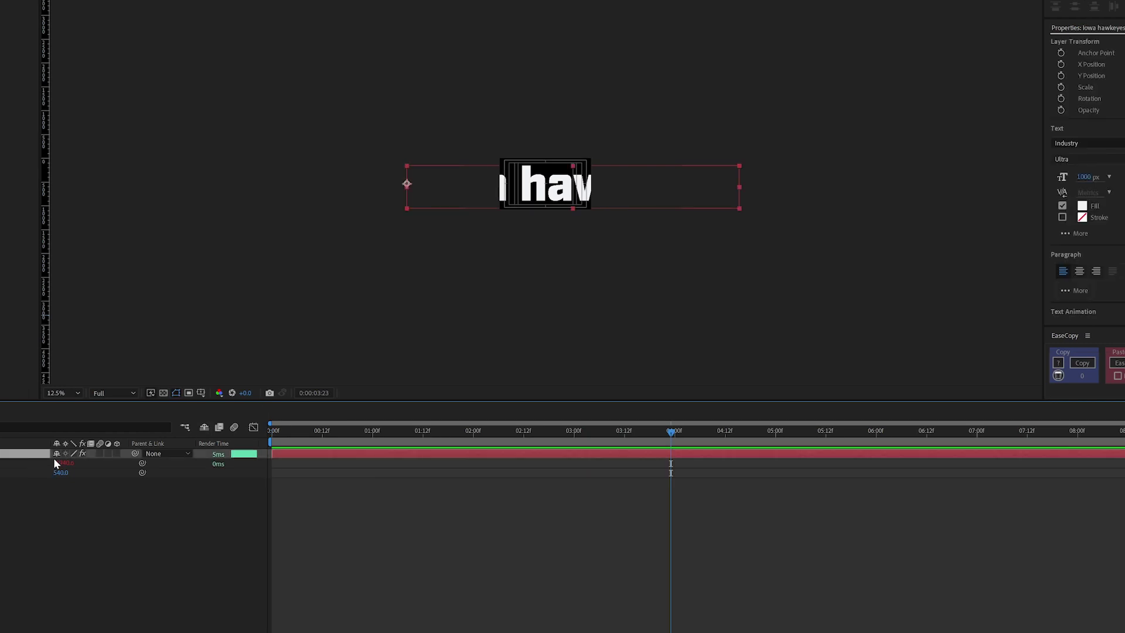
# Duplicate the text layer and retype the copy as 'IOWA HAWKEYES FOOTBALL'
pyautogui.hotkey('ctrl', 'd')
pyautogui.doubleClick(47, 454)
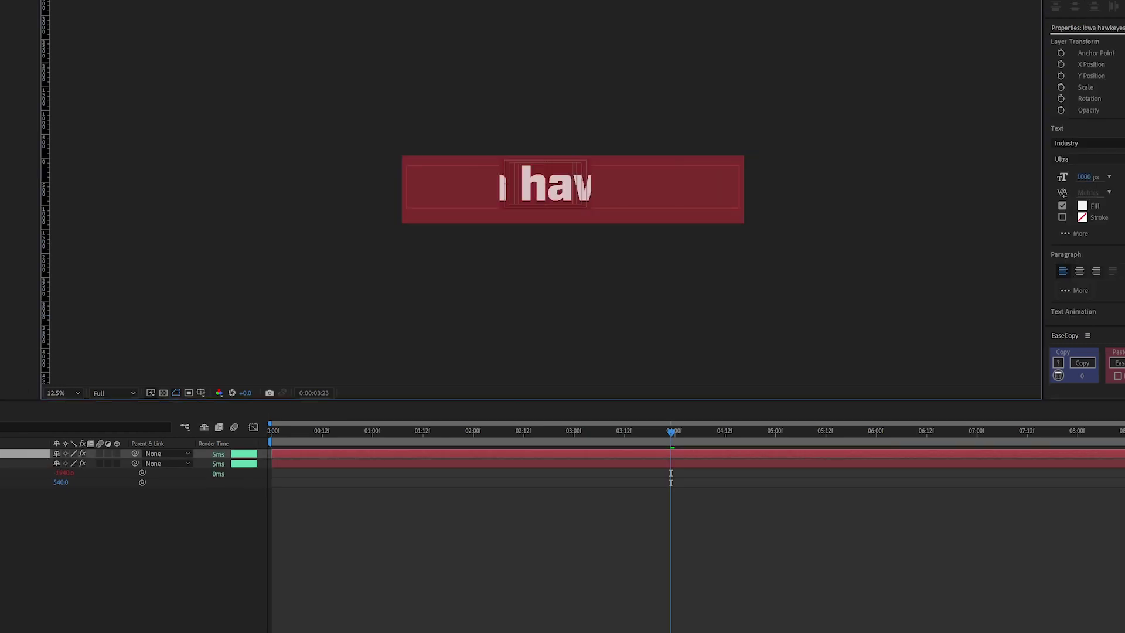
pyautogui.write('IOWA HAWKEYES')
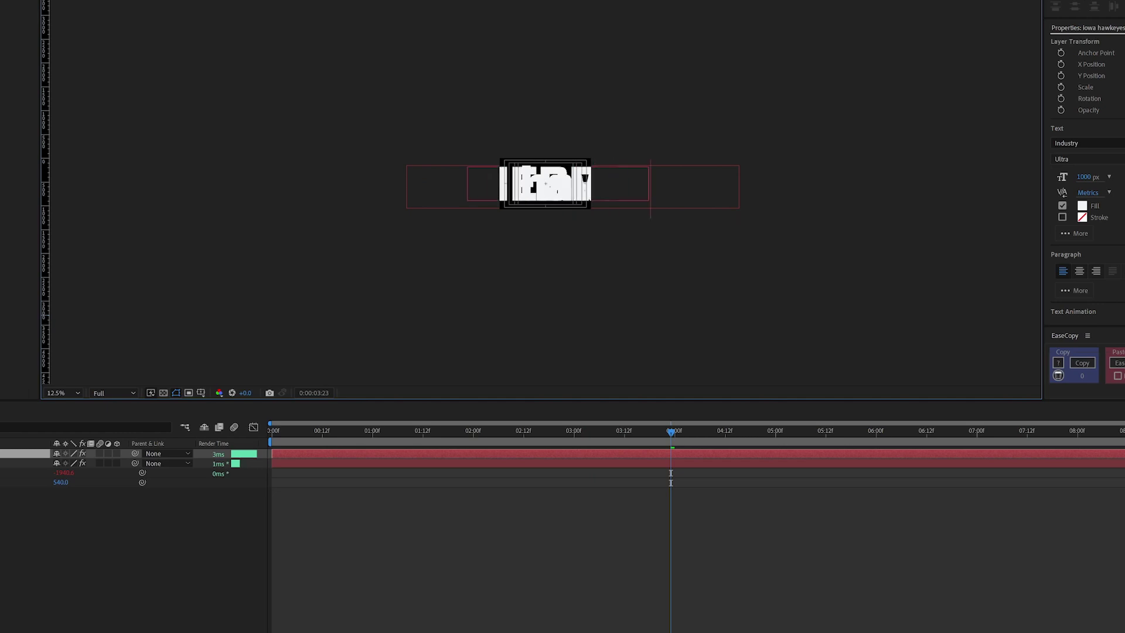
pyautogui.write(' FOOTBALL')
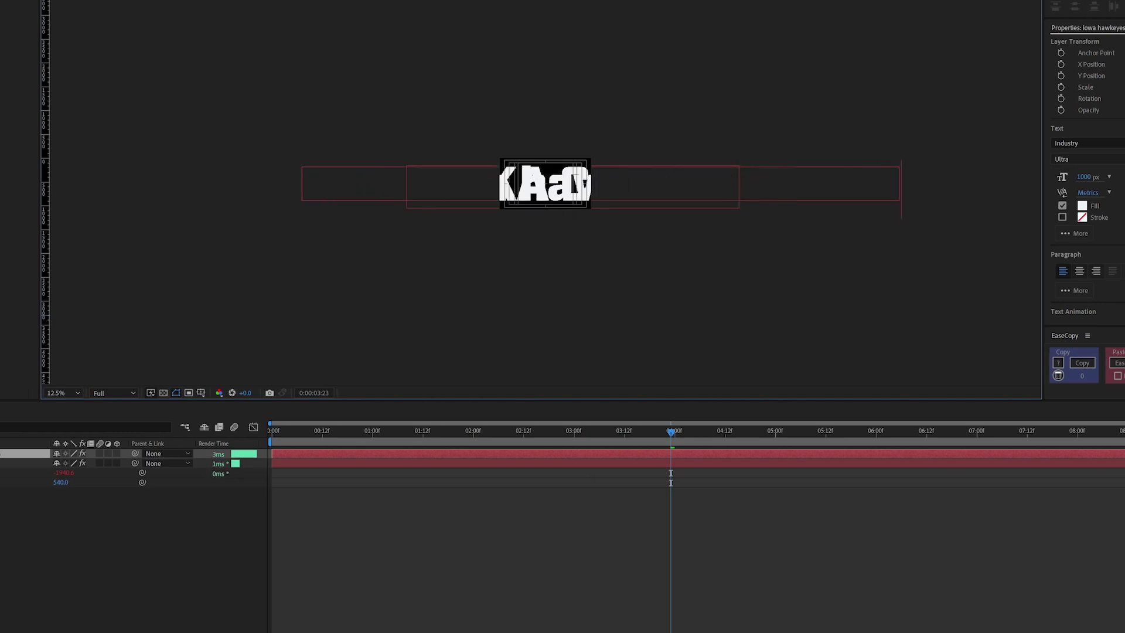
pyautogui.click(27, 546)
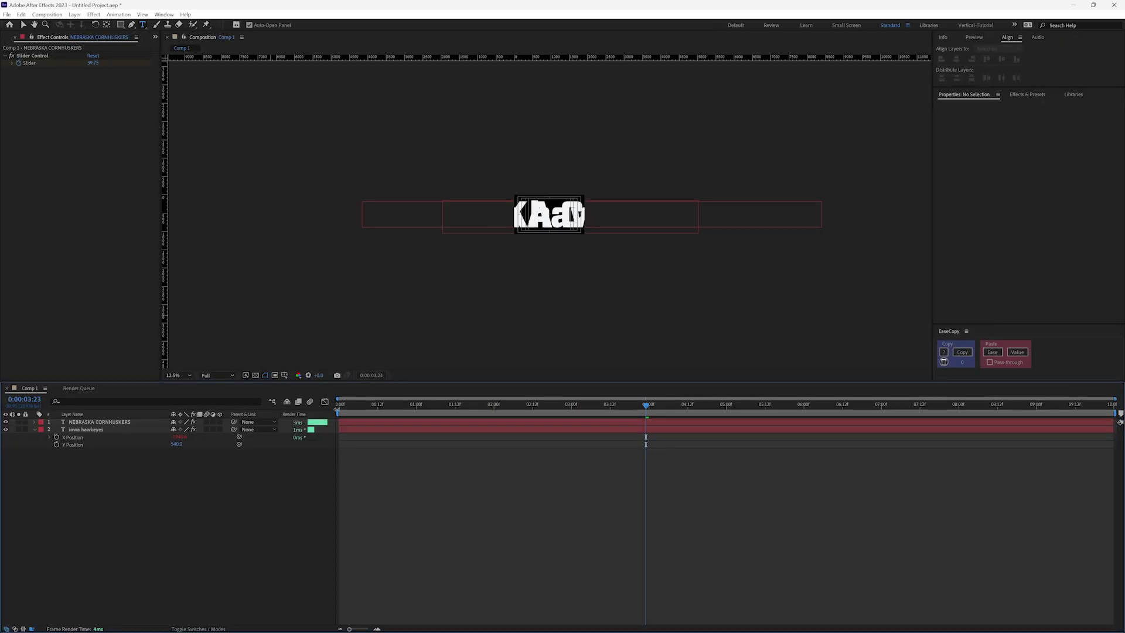
# Select the NEBRASKA CORNHUSKERS layer and scrub the timeline to watch it scroll
pyautogui.moveTo(342, 408); pyautogui.dragTo(332, 403)
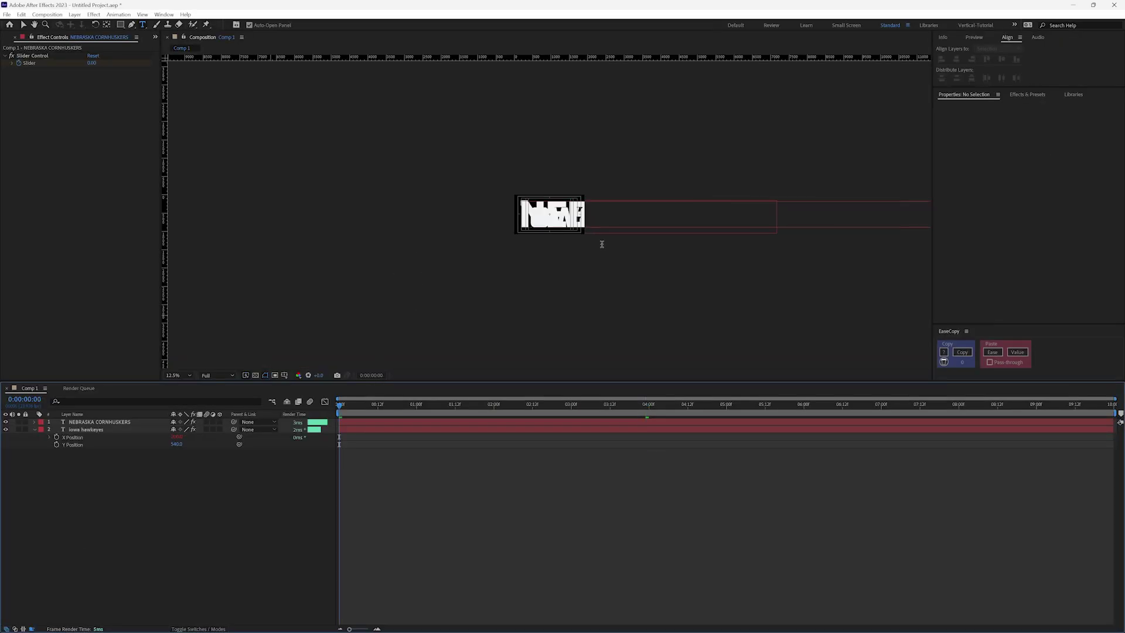
pyautogui.moveTo(557, 239); pyautogui.dragTo(521, 251)
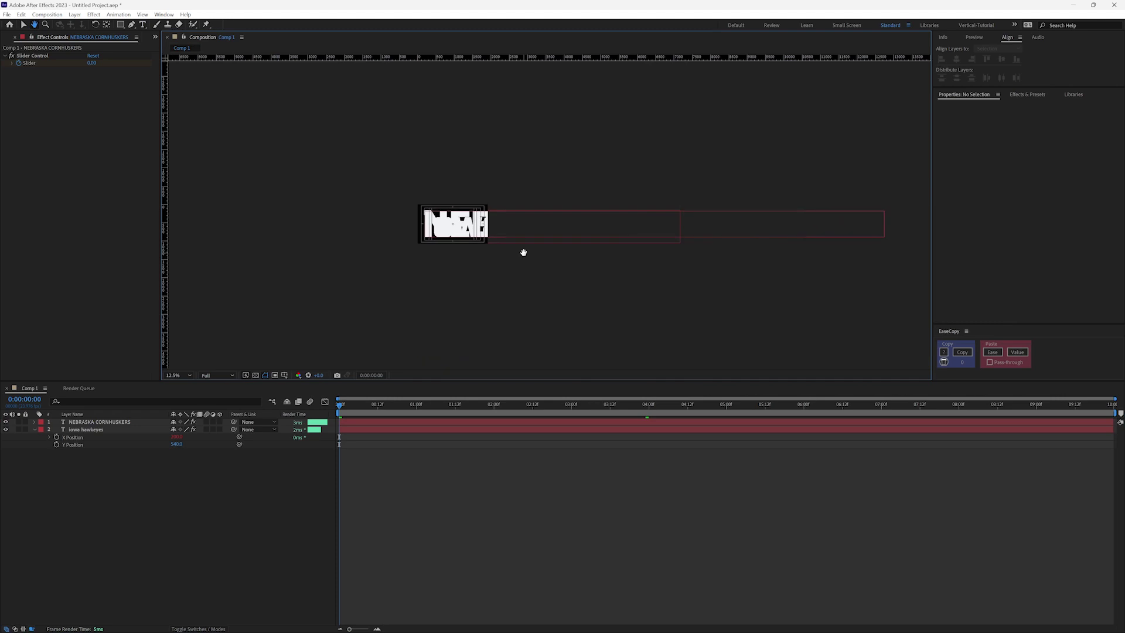
pyautogui.press('v')
pyautogui.click(649, 242)
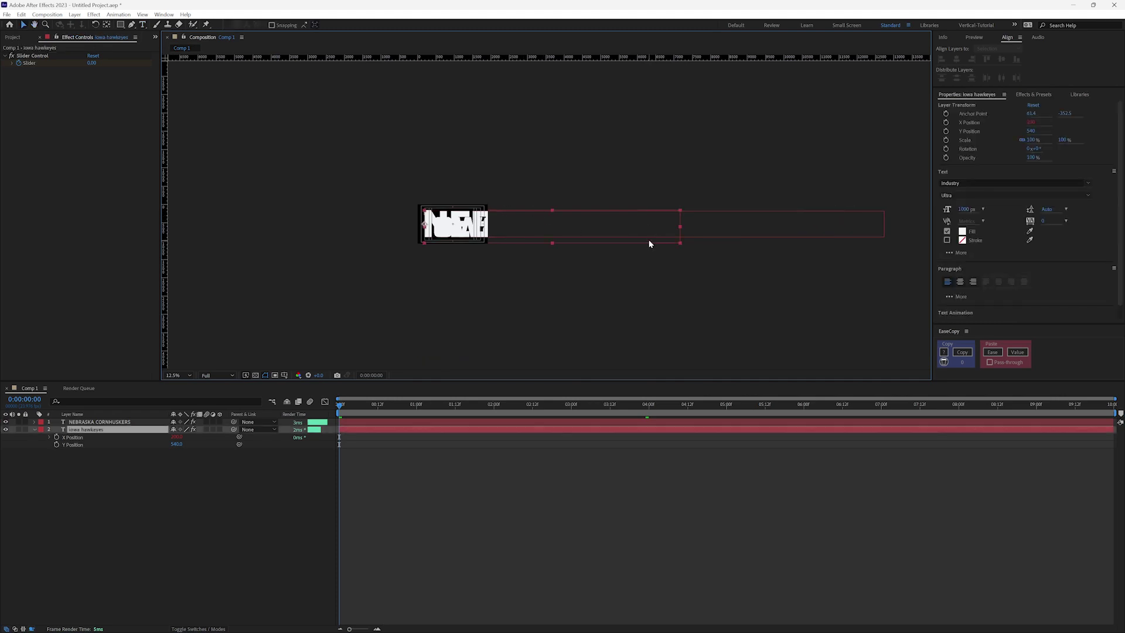
pyautogui.click(832, 231)
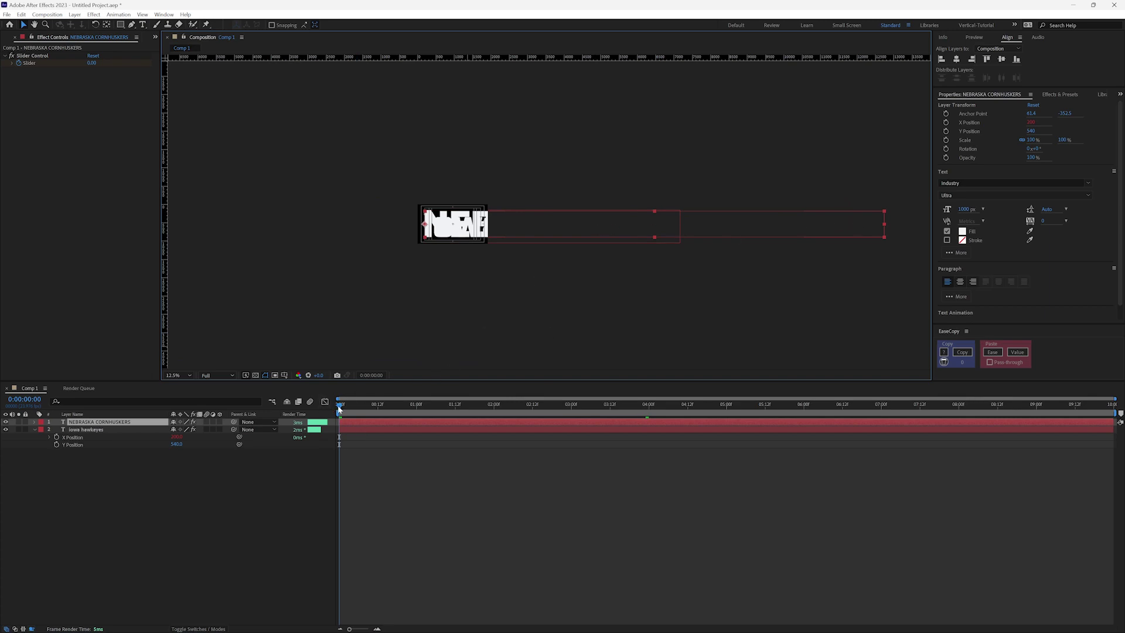
pyautogui.moveTo(338, 408); pyautogui.dragTo(481, 407)
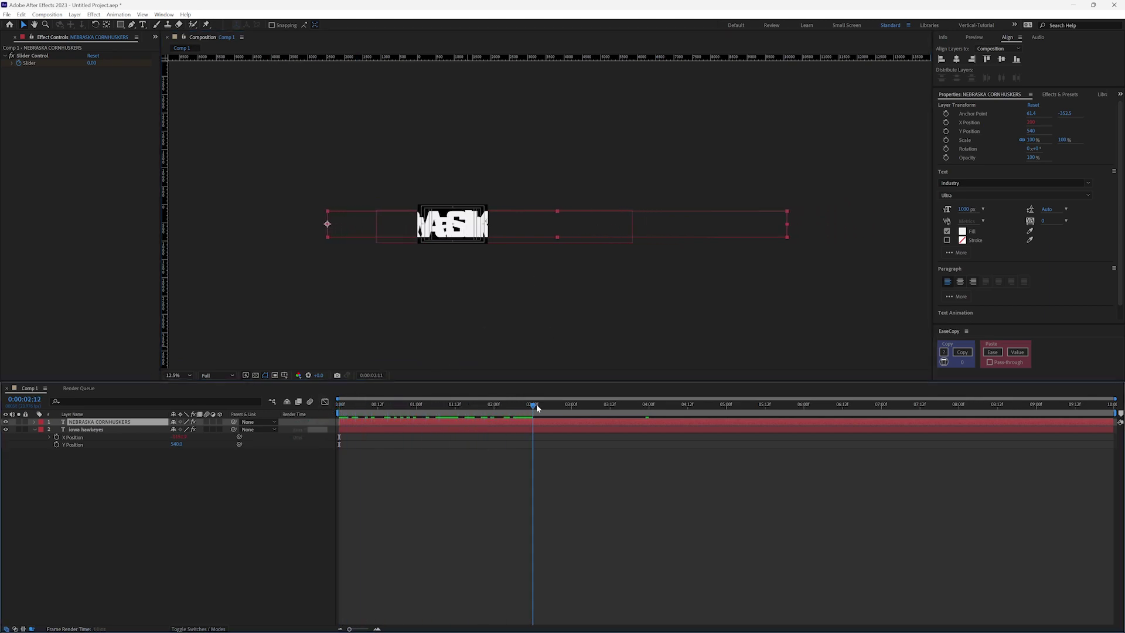
pyautogui.moveTo(536, 403); pyautogui.dragTo(255, 408)
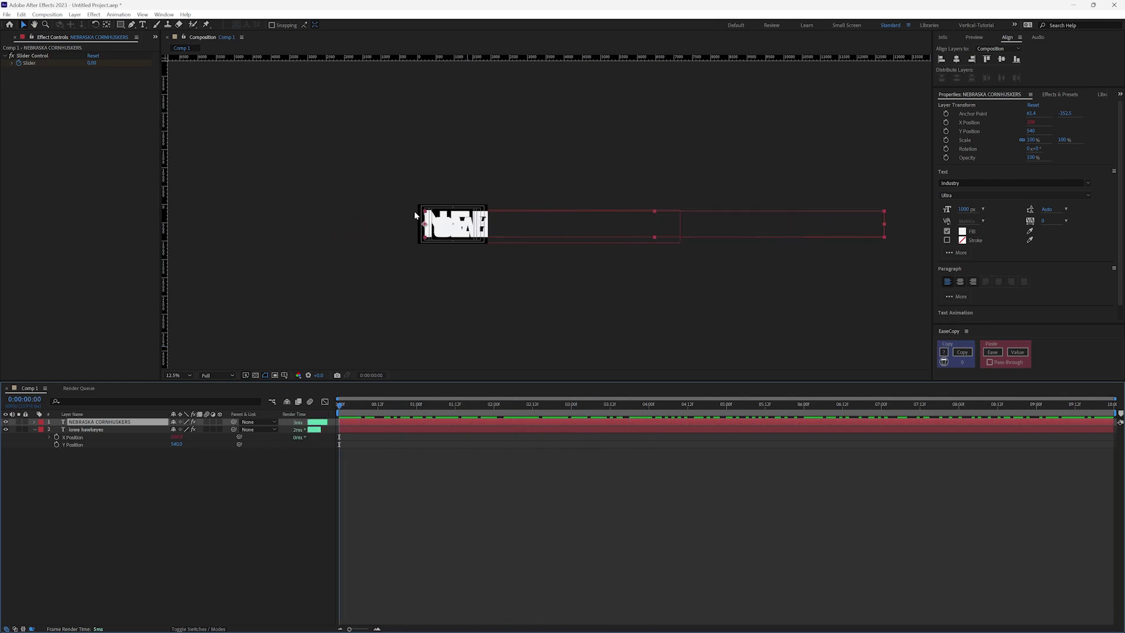
# Set the viewer zoom to Fit up to 100% and delete the iowa hawkeyes layer
pyautogui.click(174, 376)
pyautogui.click(193, 398)
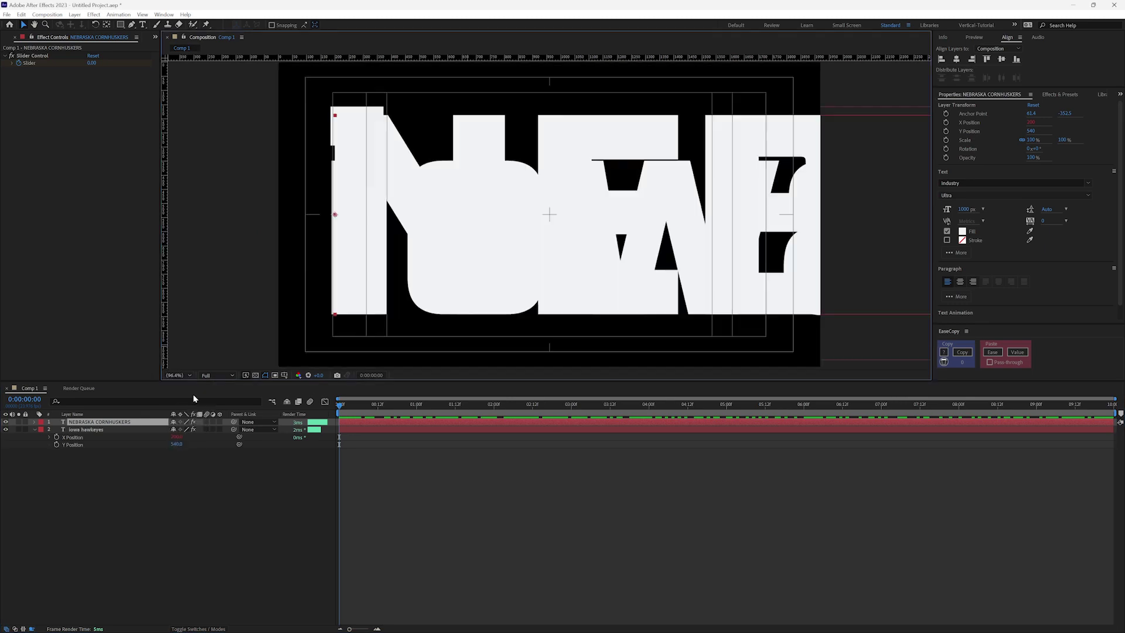
pyautogui.click(86, 429)
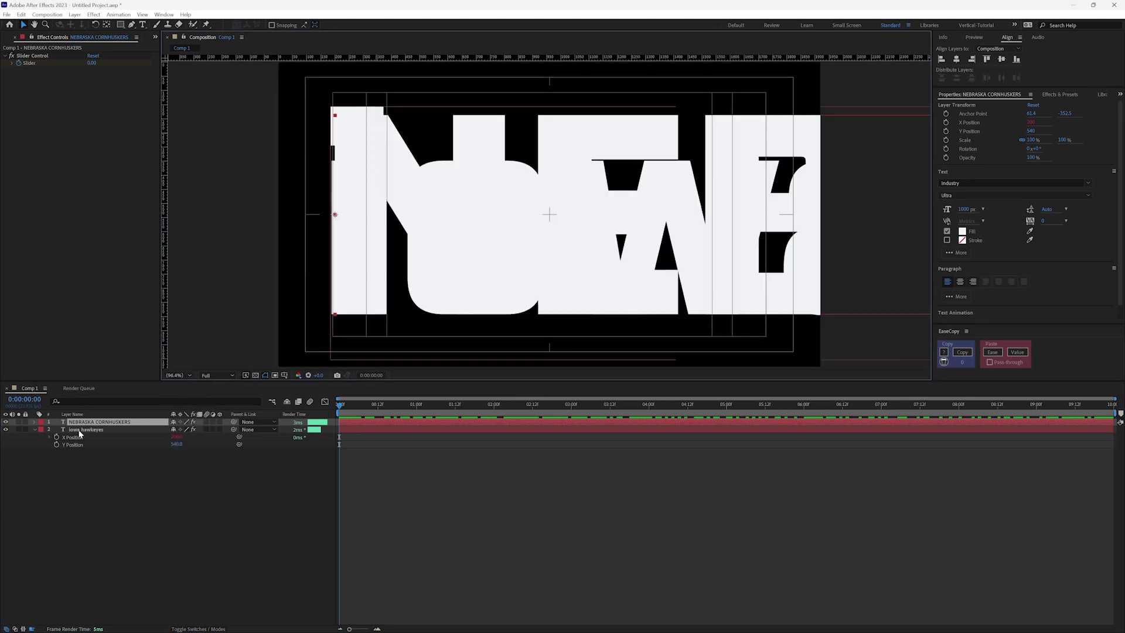
pyautogui.press('Delete')
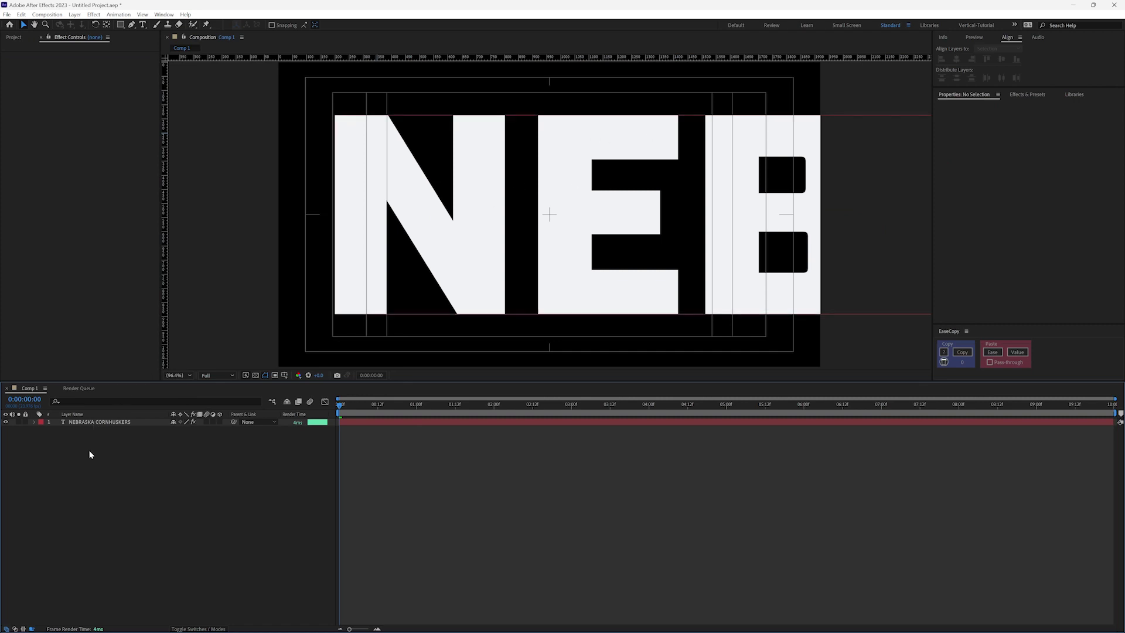
# Make the text outline-only (fill off, stroke on) and start retyping it as 'SOFT'
pyautogui.doubleClick(62, 424)
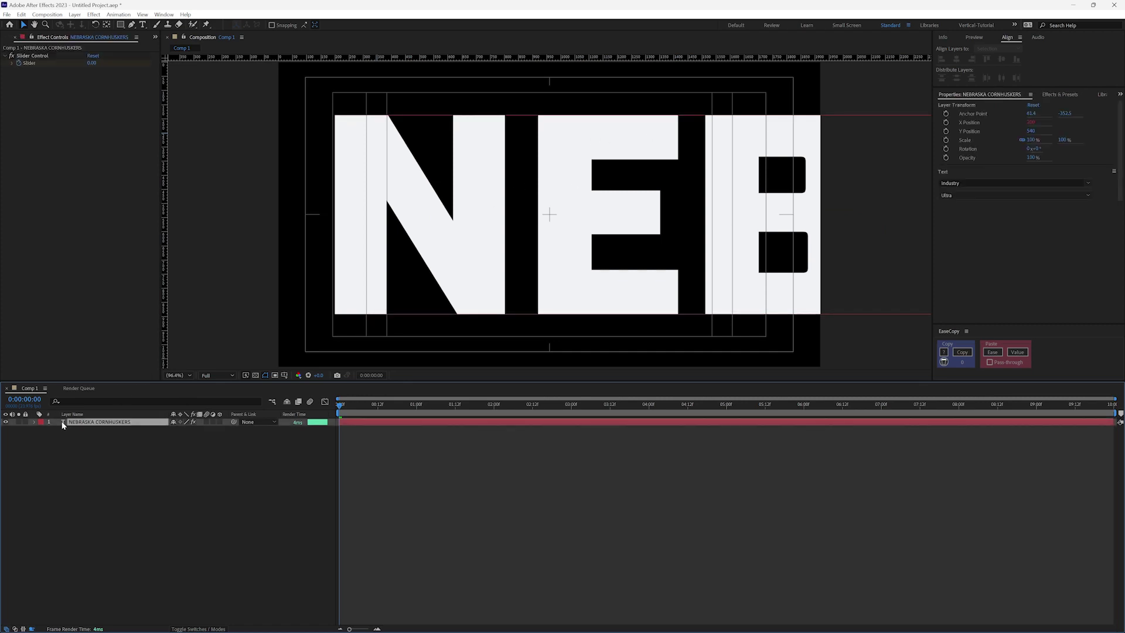
pyautogui.click(947, 232)
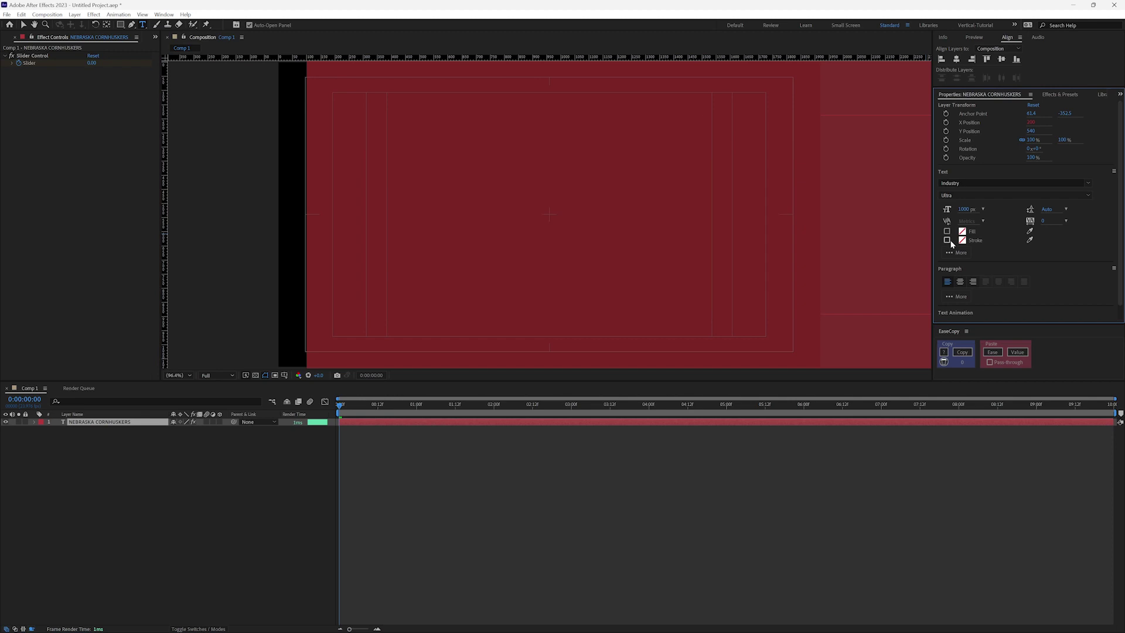
pyautogui.click(947, 241)
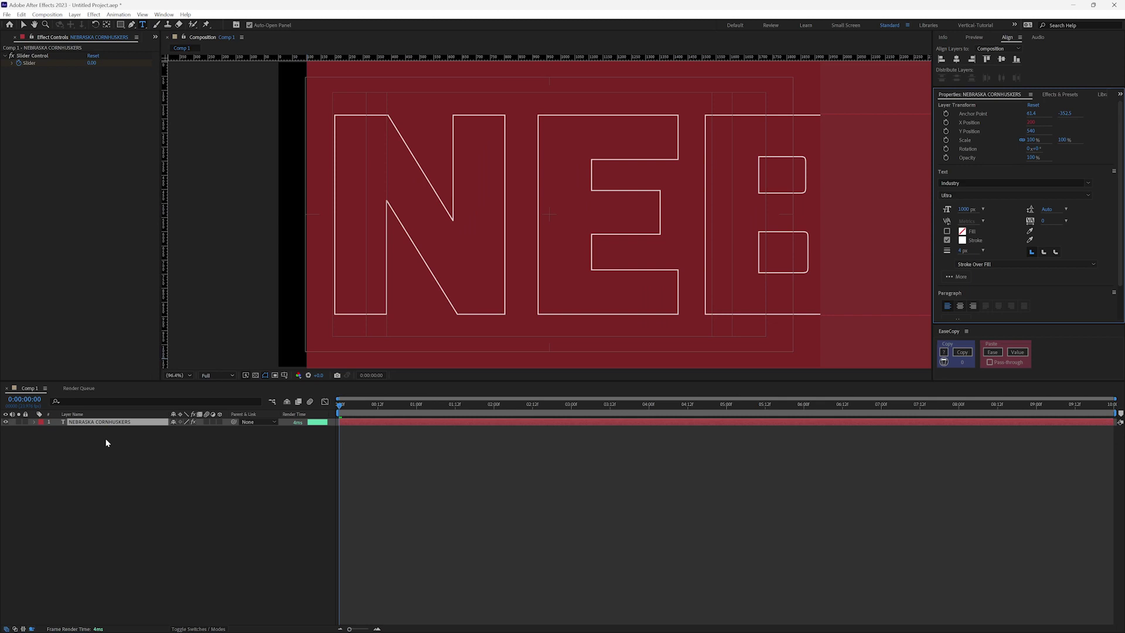
pyautogui.write('S')
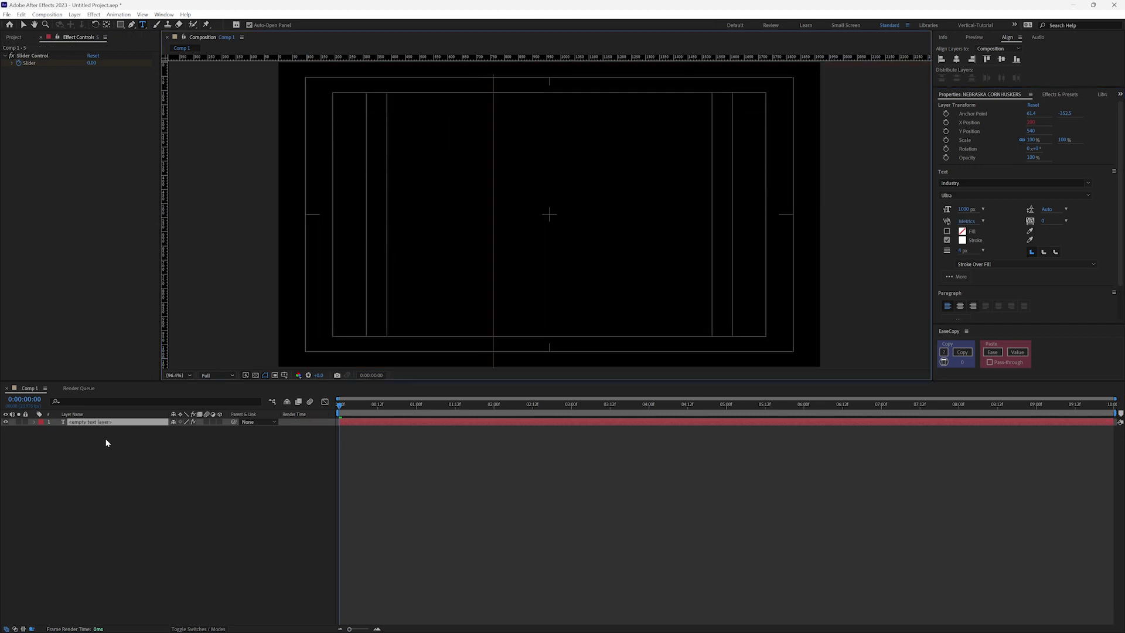
pyautogui.write('OFTBALL')
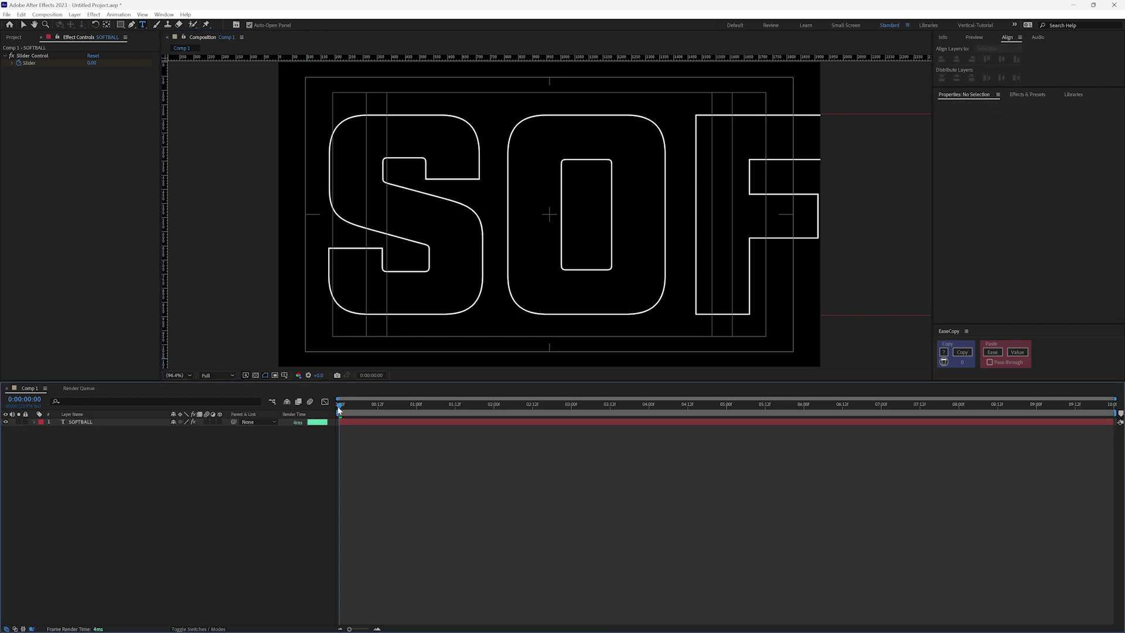
# Scrub and play back the SOFTBALL scroll, then select its text for replacement
pyautogui.moveTo(335, 406); pyautogui.dragTo(1111, 403)
pyautogui.press('space')
pyautogui.click(264, 375)
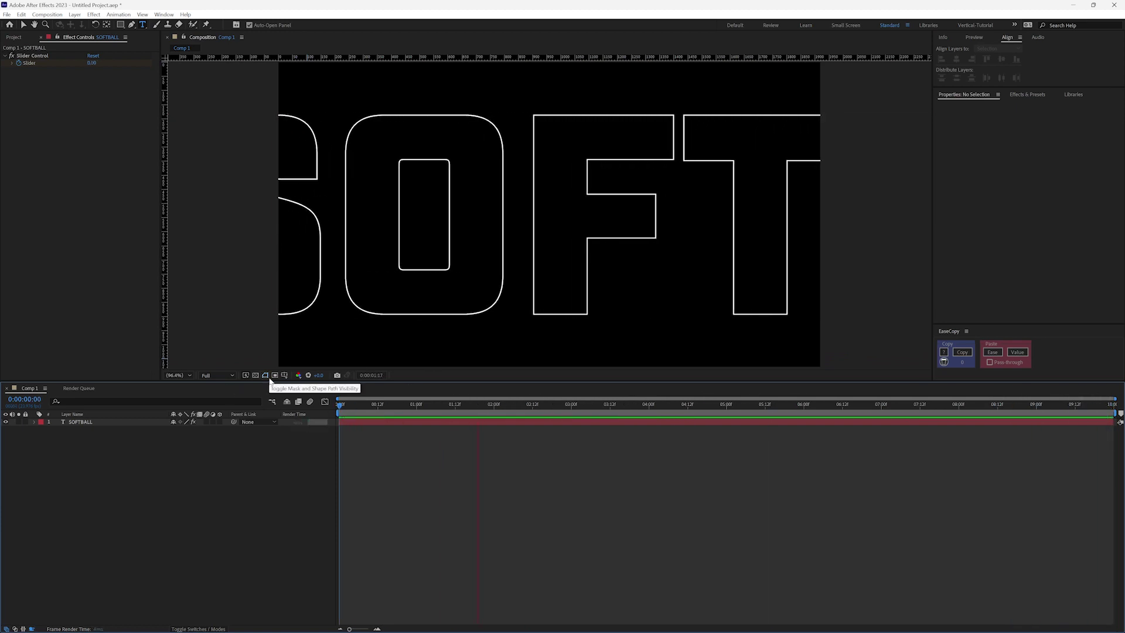
pyautogui.press('space')
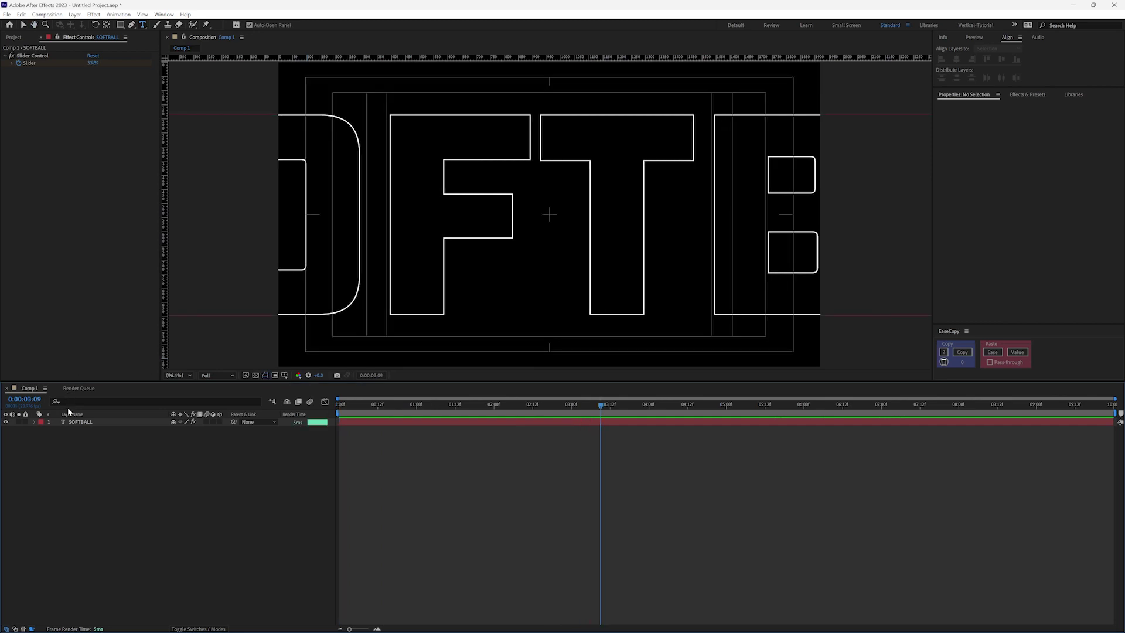
pyautogui.click(61, 423)
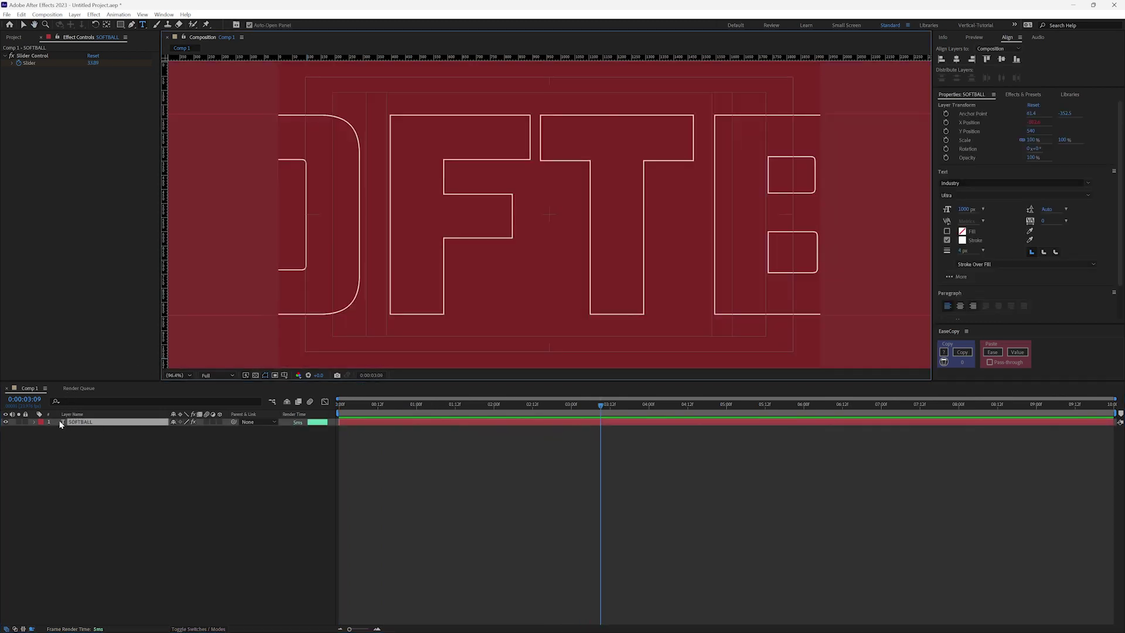
# Replace the text with 'VOLLEYBALL' and preview its scroll from the start at zoomed-out view
pyautogui.write('VOLLEYBALL')
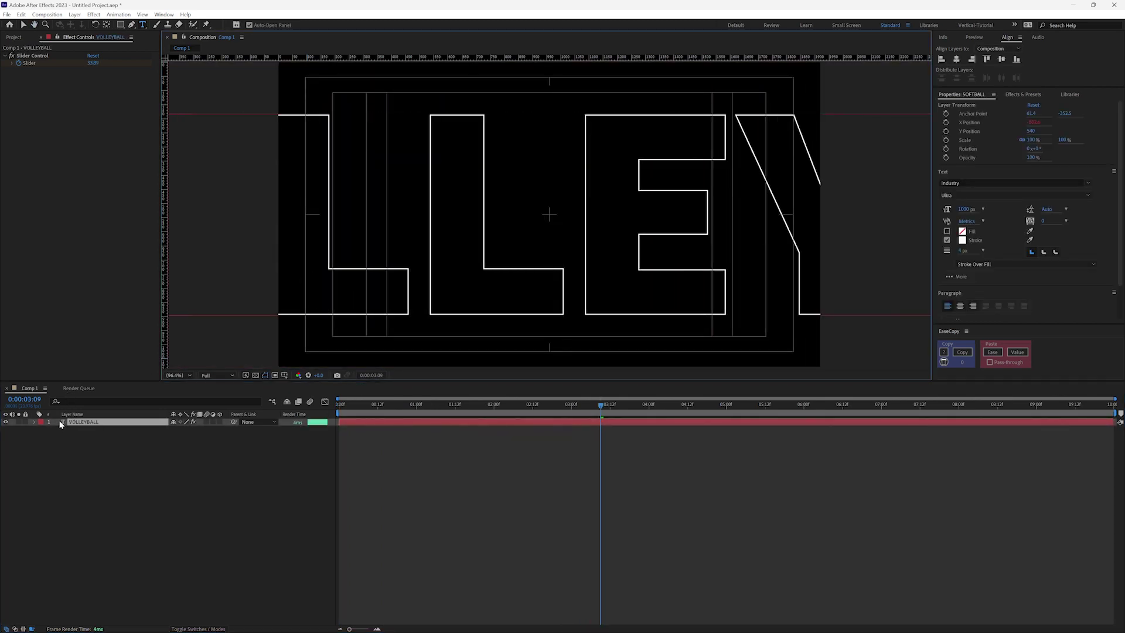
pyautogui.click(176, 505)
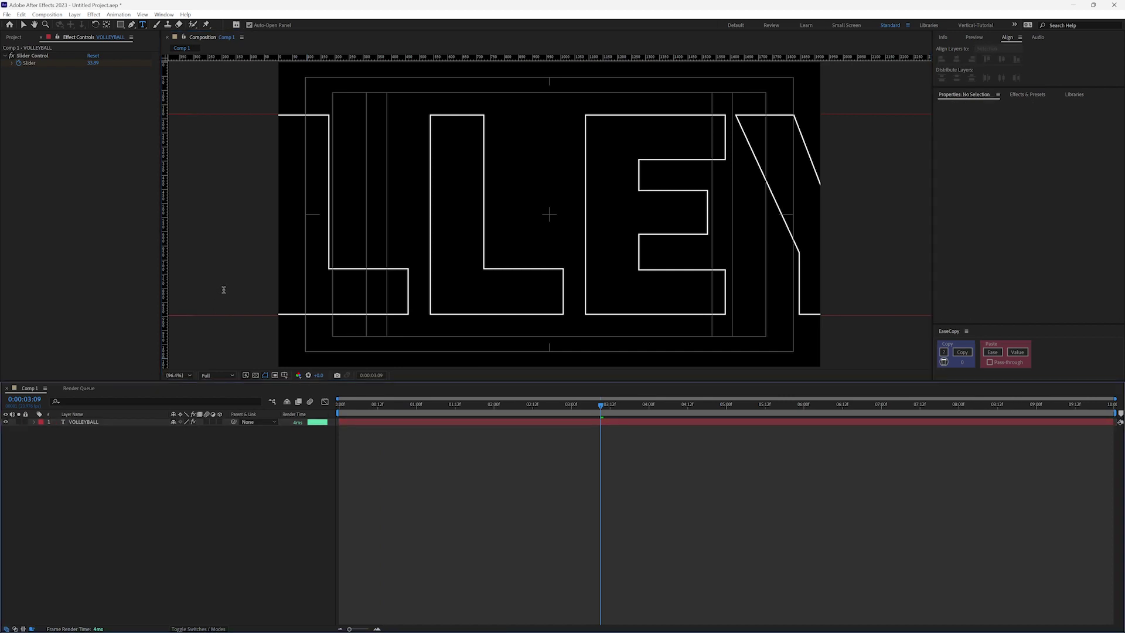
pyautogui.press(',')
pyautogui.press(',')
pyautogui.press(',')
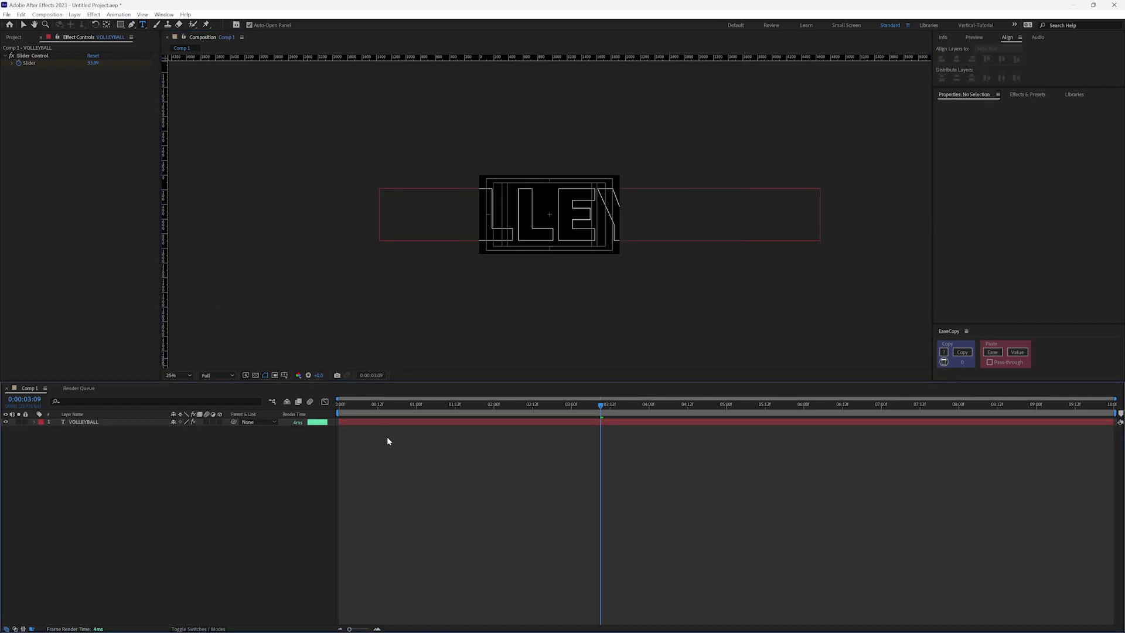
pyautogui.press('Home')
pyautogui.press('space')
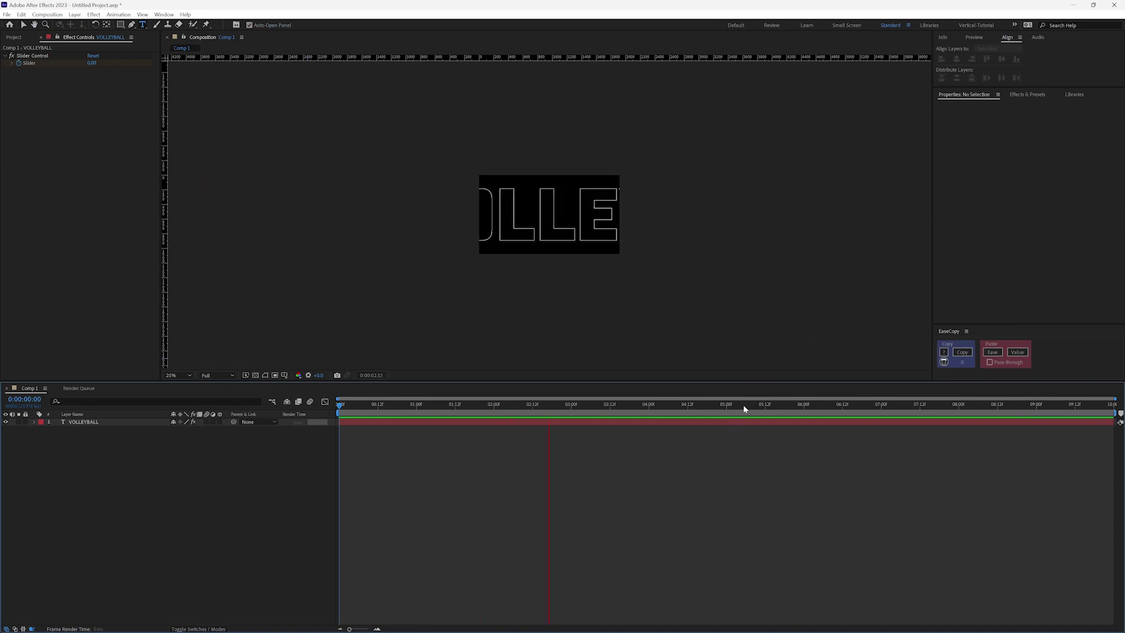
pyautogui.moveTo(743, 404); pyautogui.dragTo(1111, 404)
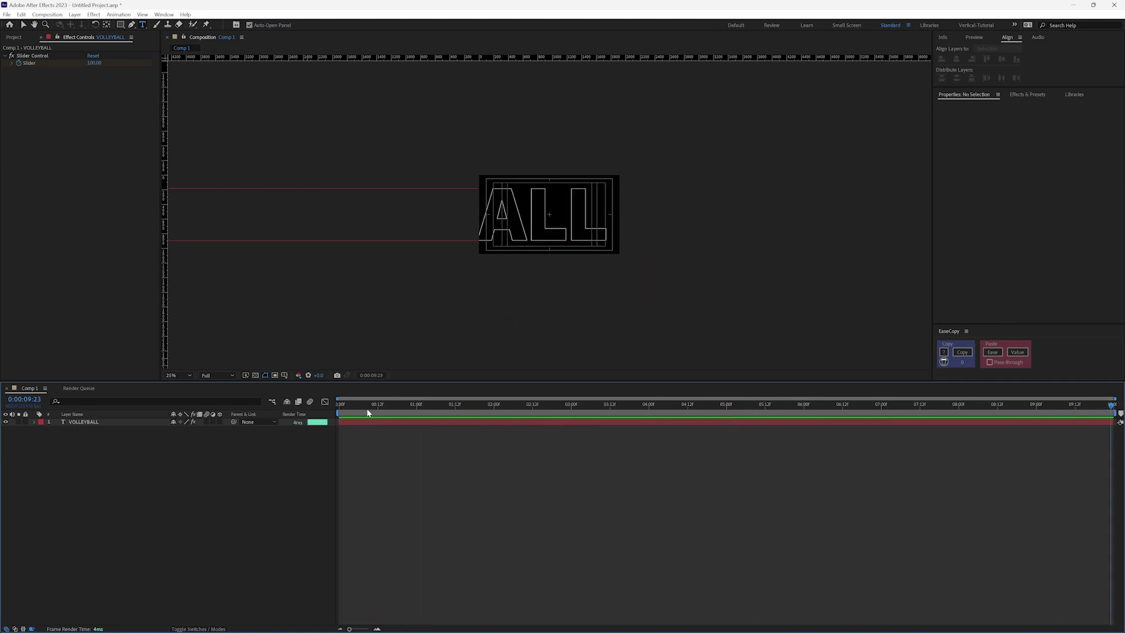
# Return to the timeline start and set the viewer zoom back to Fit up to 100%
pyautogui.press('Home')
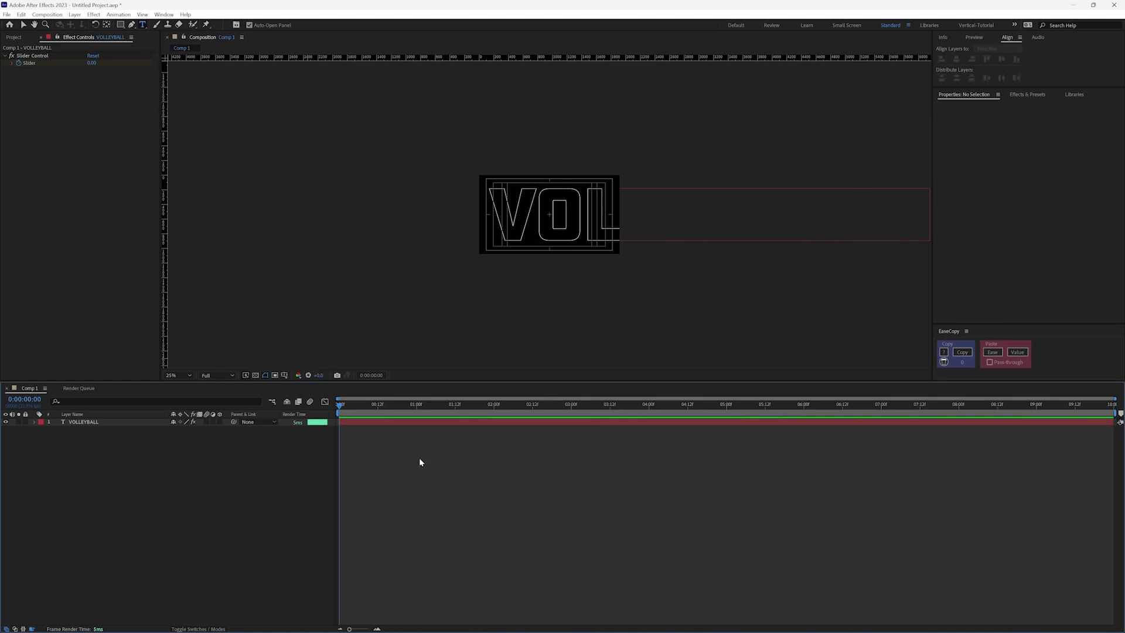
pyautogui.press('v')
pyautogui.click(190, 375)
pyautogui.click(179, 387)
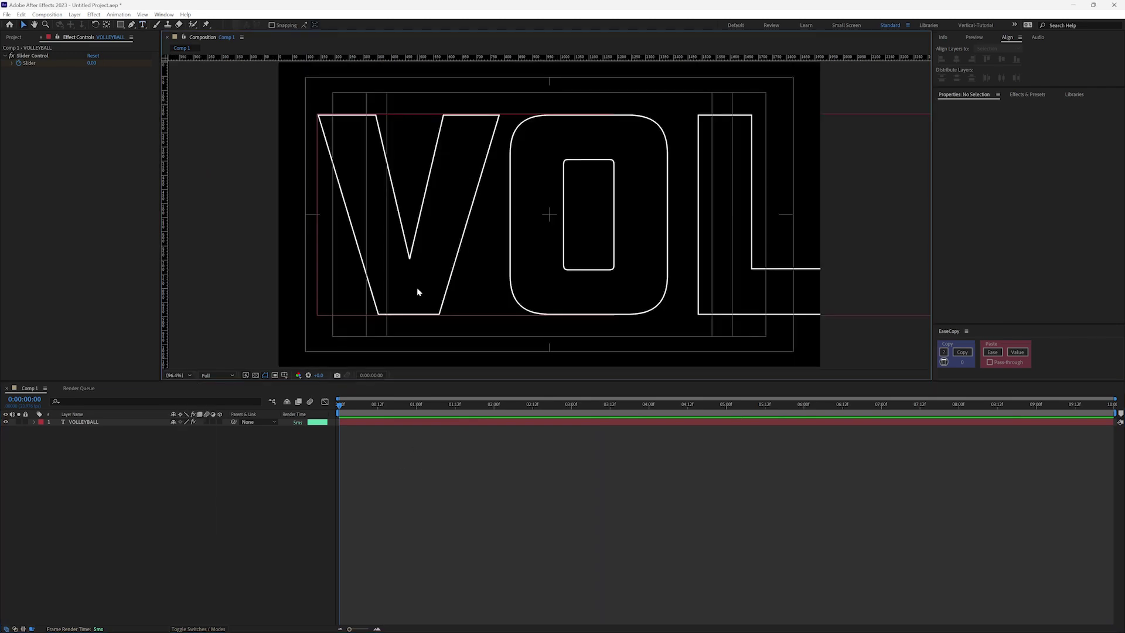